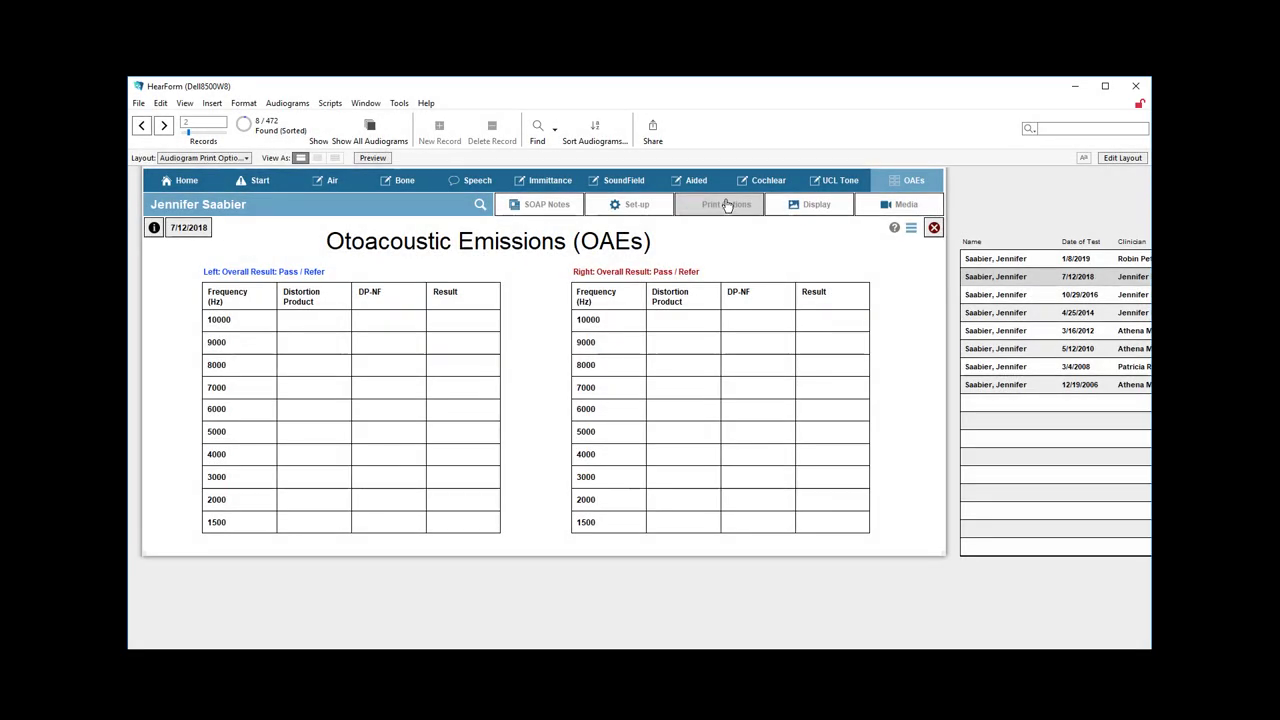
Switch to Print Options and review the patient's payer and physician assignments.
{"action": "left_click", "coordinate": [727, 205]}
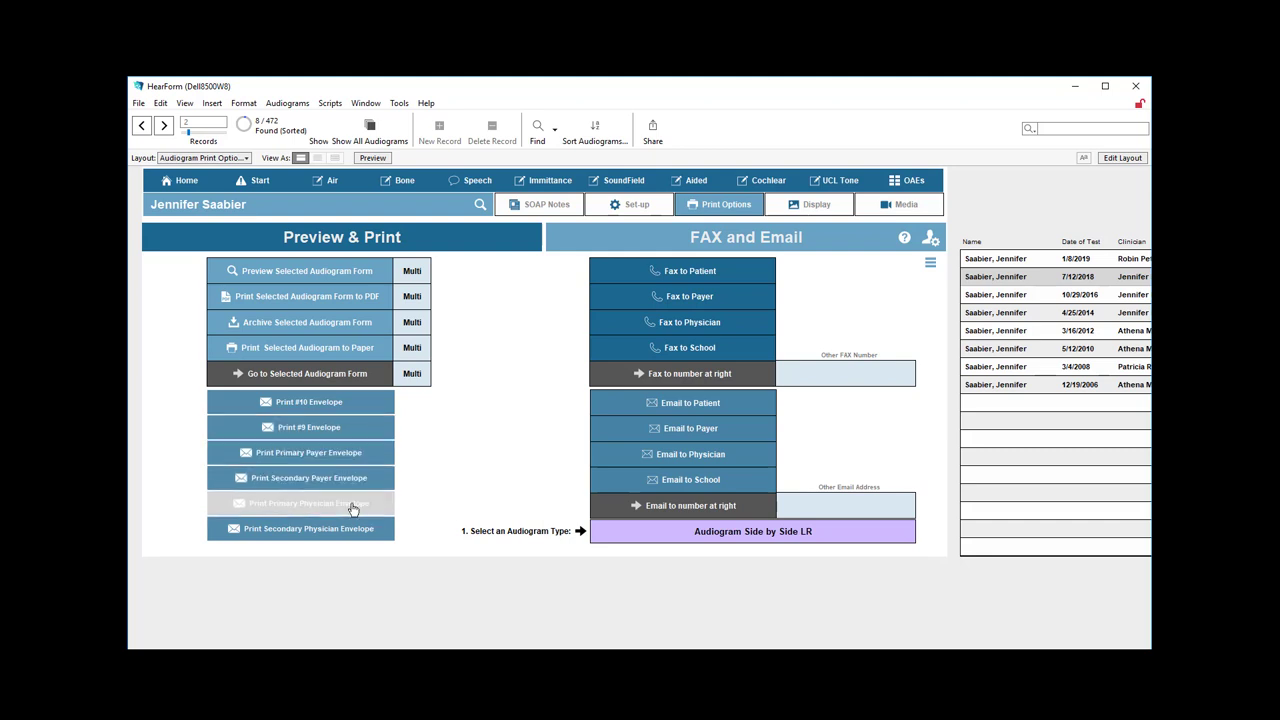
{"action": "left_click", "coordinate": [931, 239]}
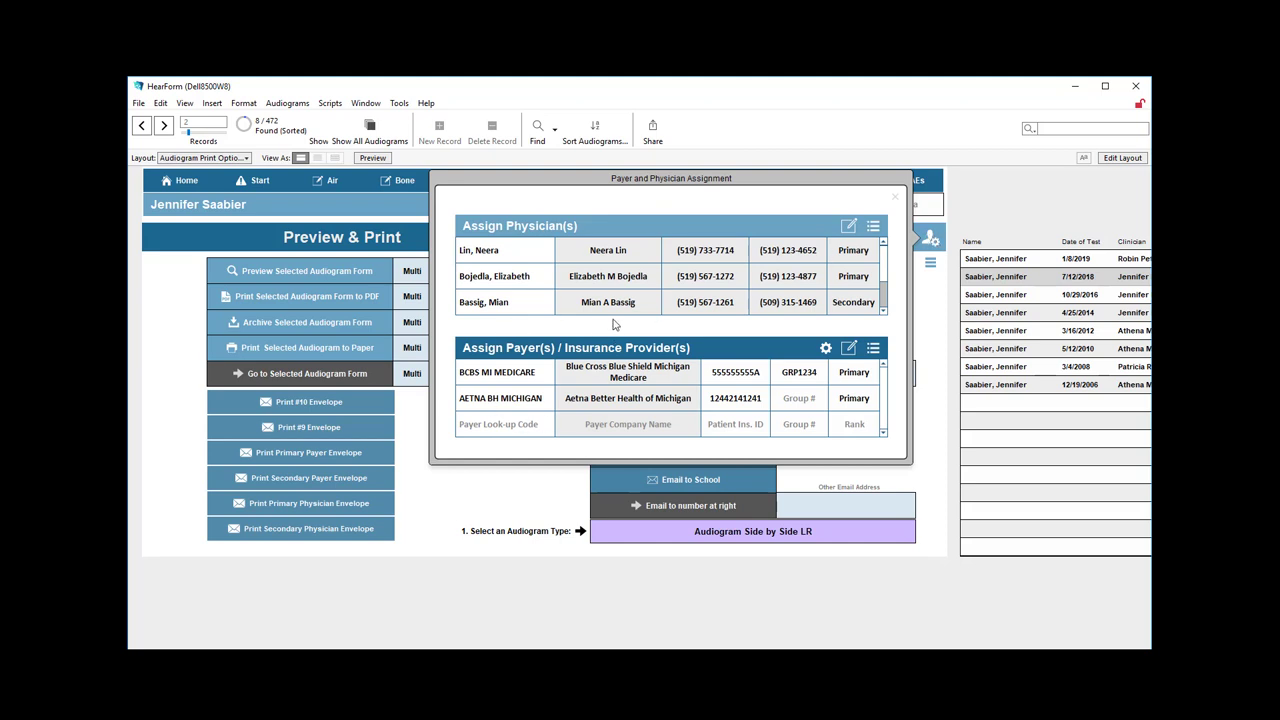
{"action": "left_click", "coordinate": [897, 198]}
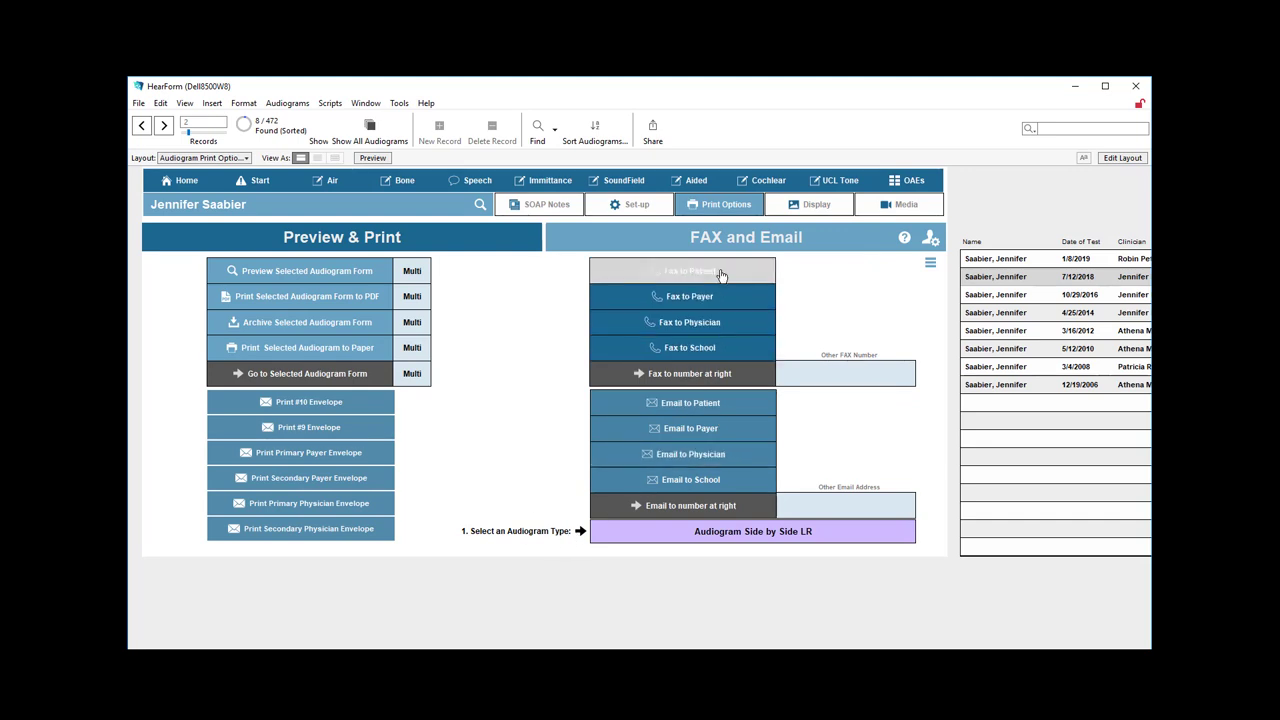
Try Audiogram Standard and the fax and email fields, then settle on Audiogram Custom.
{"action": "left_click", "coordinate": [677, 531]}
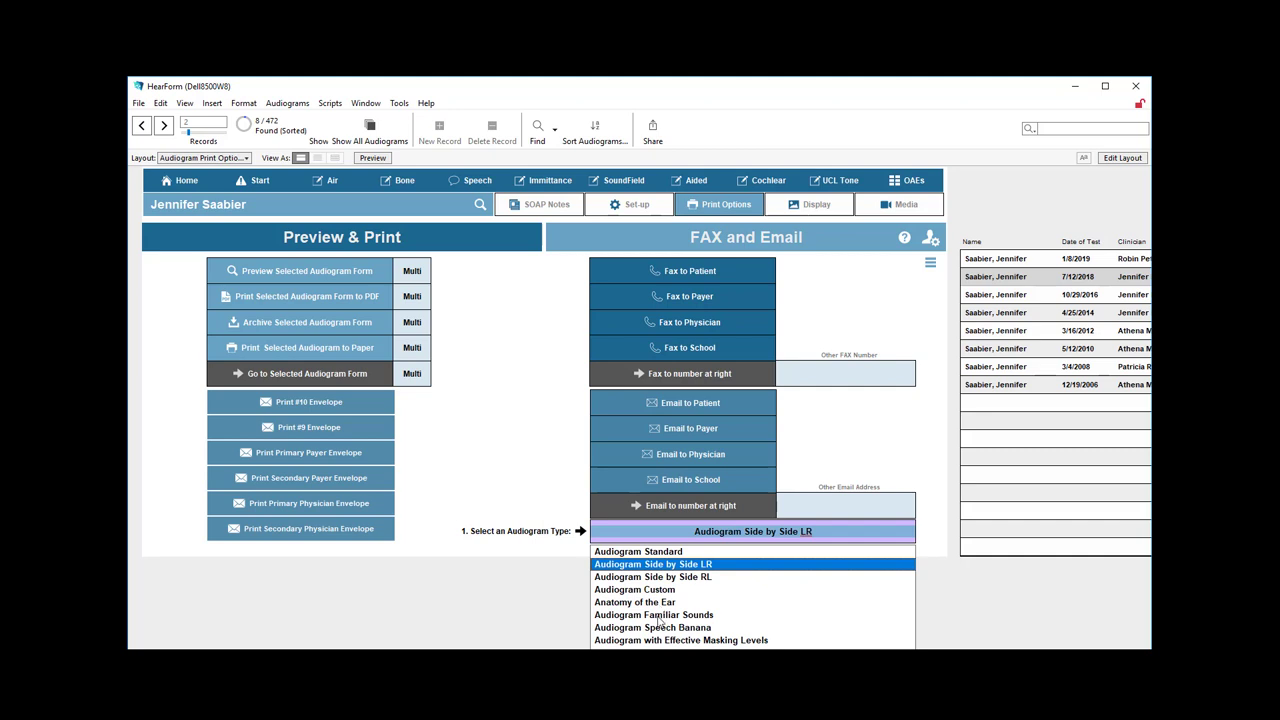
{"action": "left_click", "coordinate": [644, 552]}
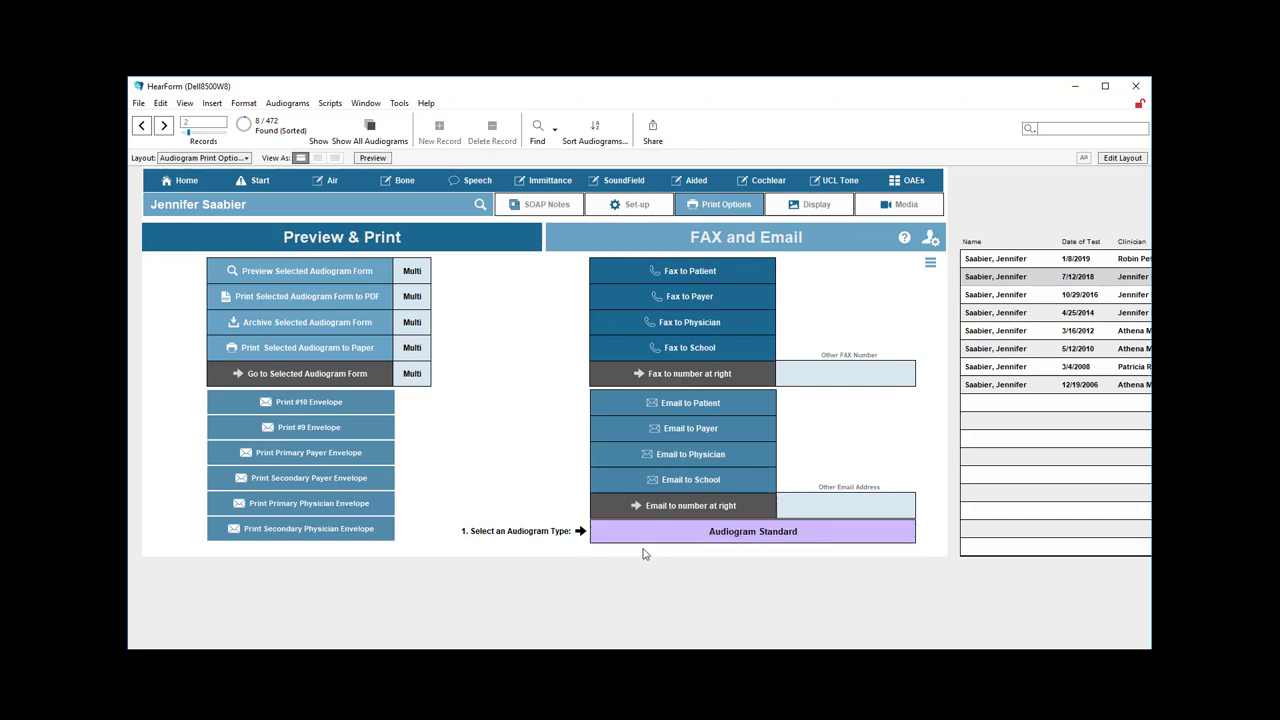
{"action": "left_click", "coordinate": [698, 272]}
{"action": "left_click", "coordinate": [845, 503]}
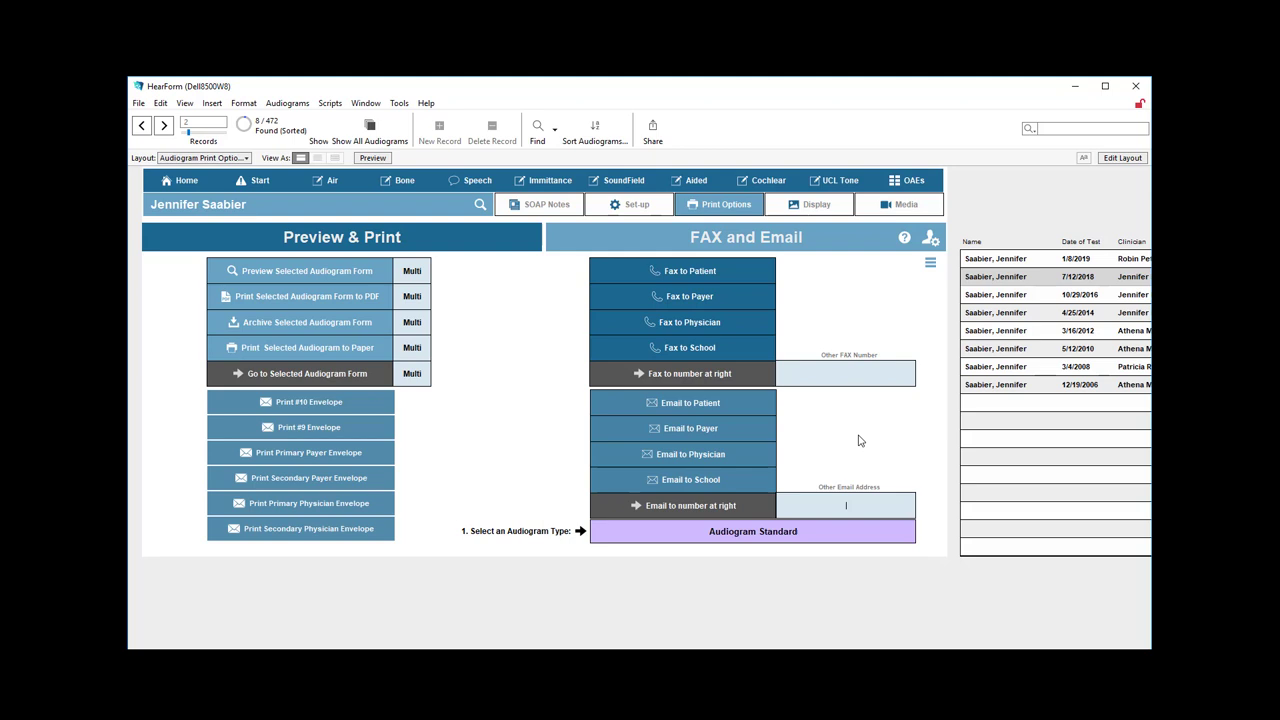
{"action": "left_click", "coordinate": [766, 530]}
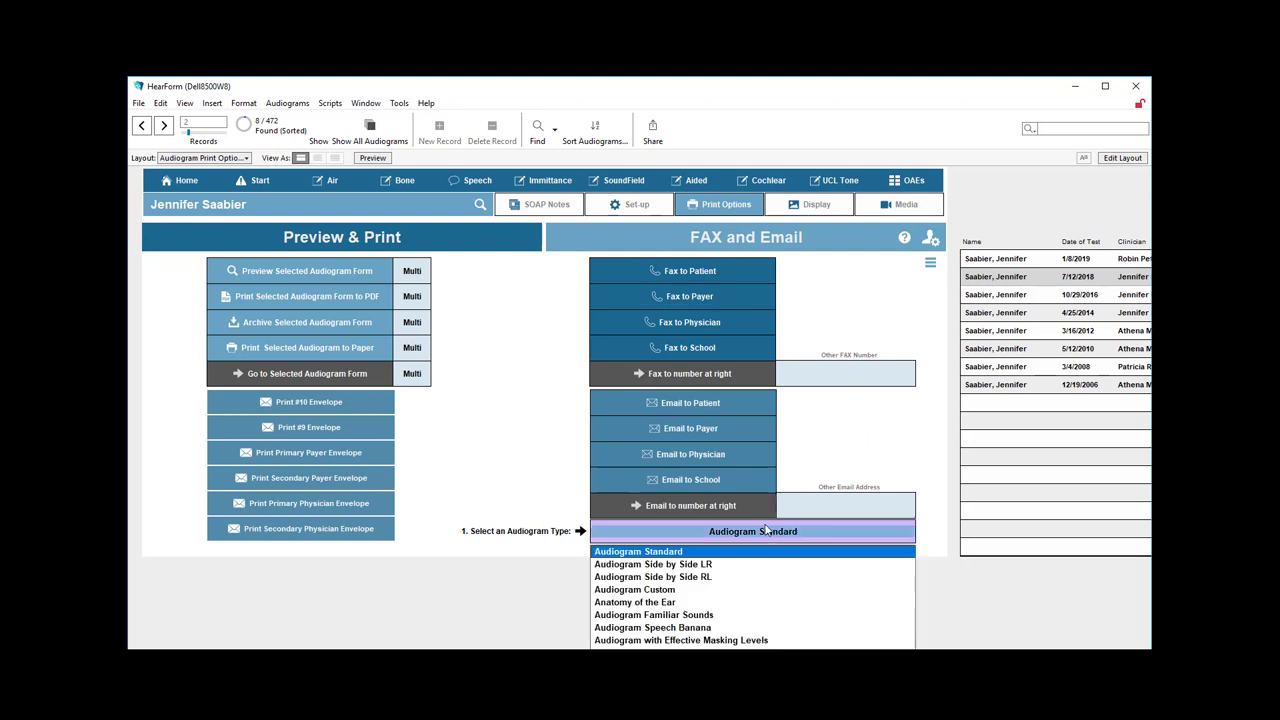
{"action": "left_click", "coordinate": [652, 590]}
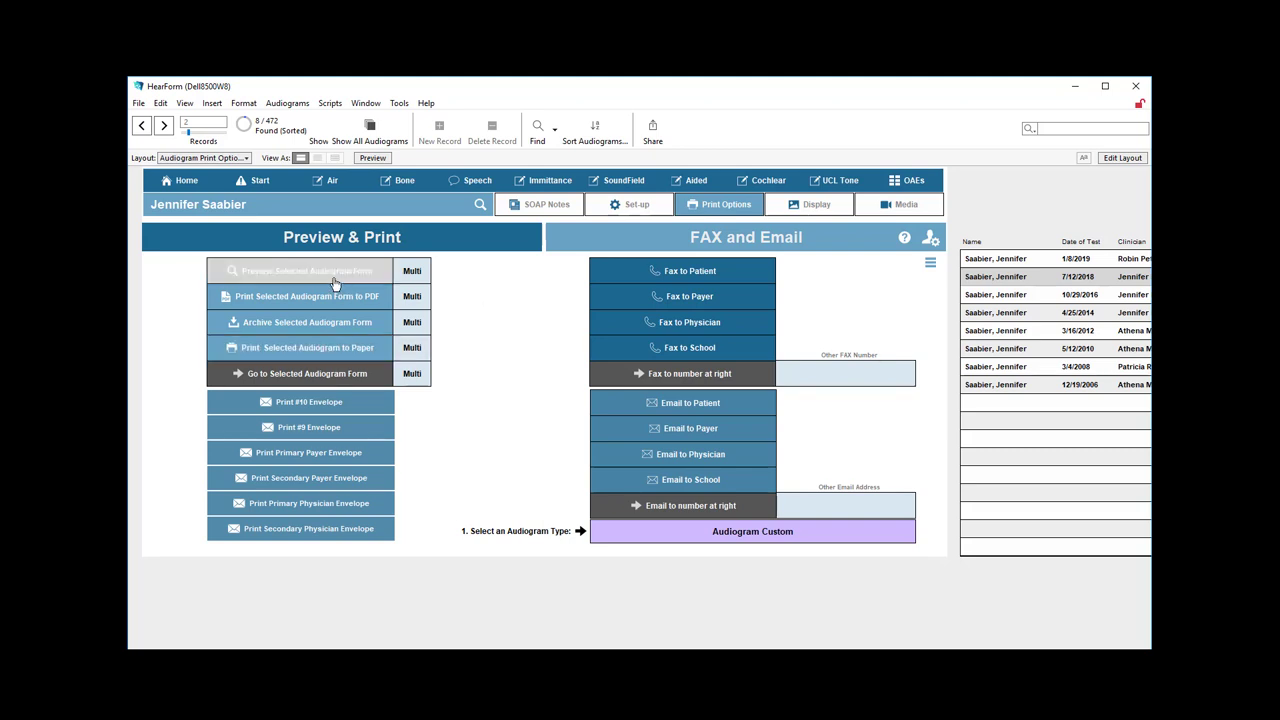
Preview the Audiogram Custom form and scroll through its audiogram chart and test tables.
{"action": "left_click", "coordinate": [655, 531]}
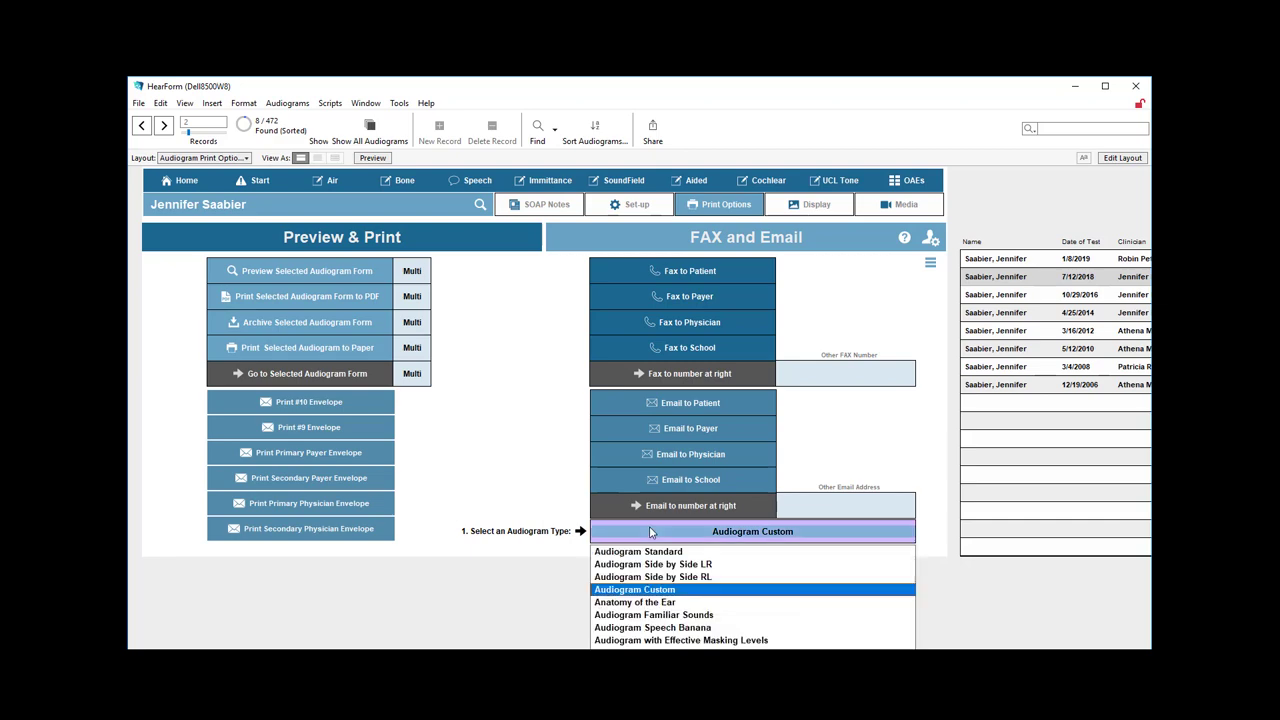
{"action": "left_click", "coordinate": [329, 277]}
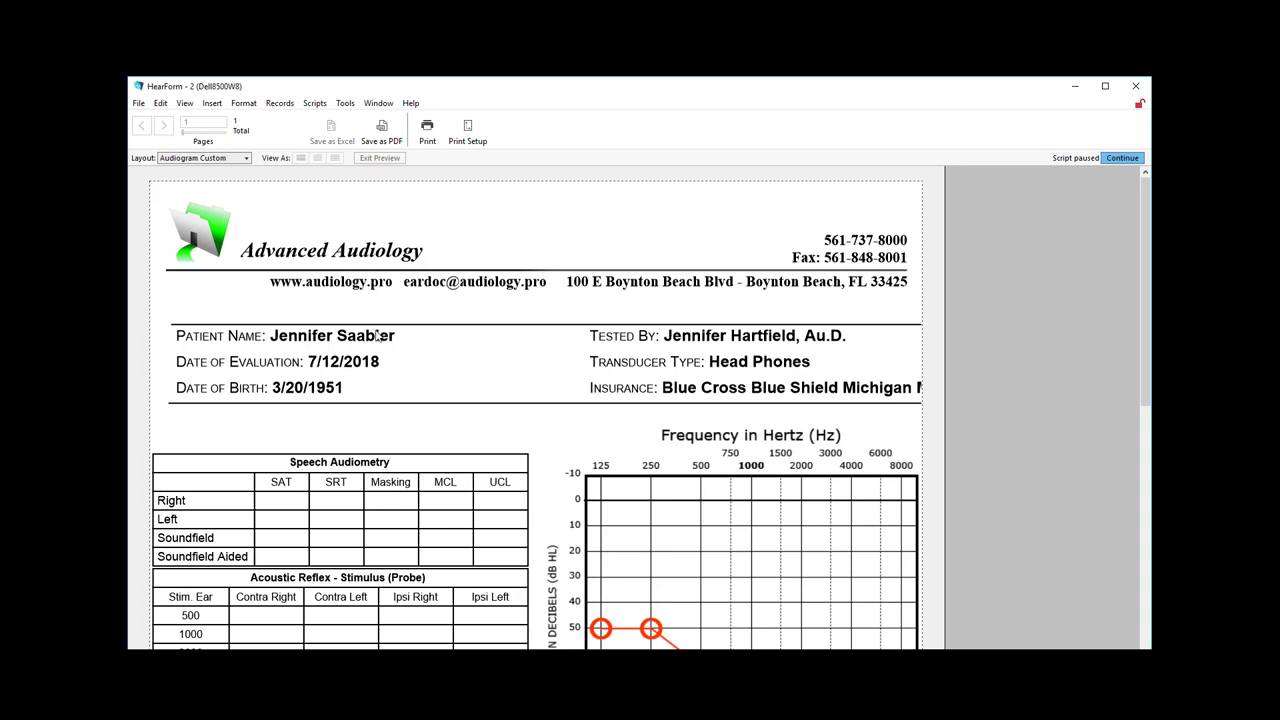
{"action": "scroll", "coordinate": [521, 394], "scroll_direction": "down", "scroll_amount": 3}
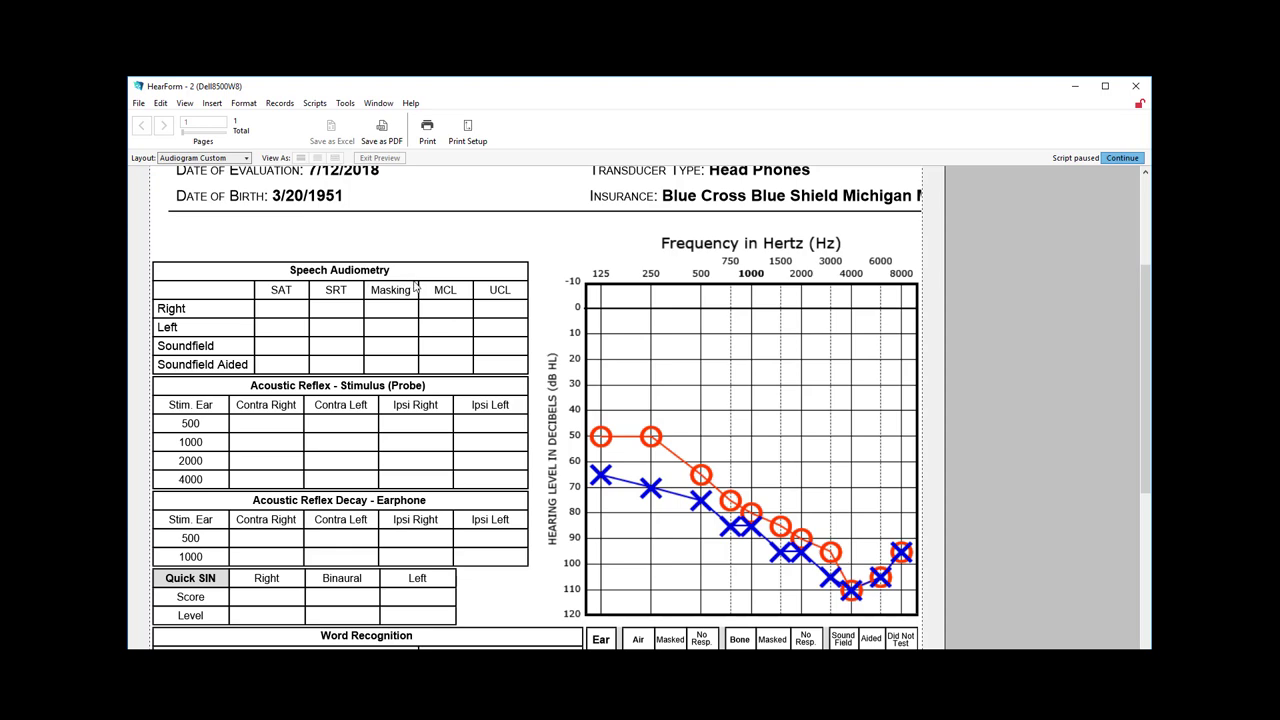
{"action": "scroll", "coordinate": [417, 290], "scroll_direction": "down", "scroll_amount": 5}
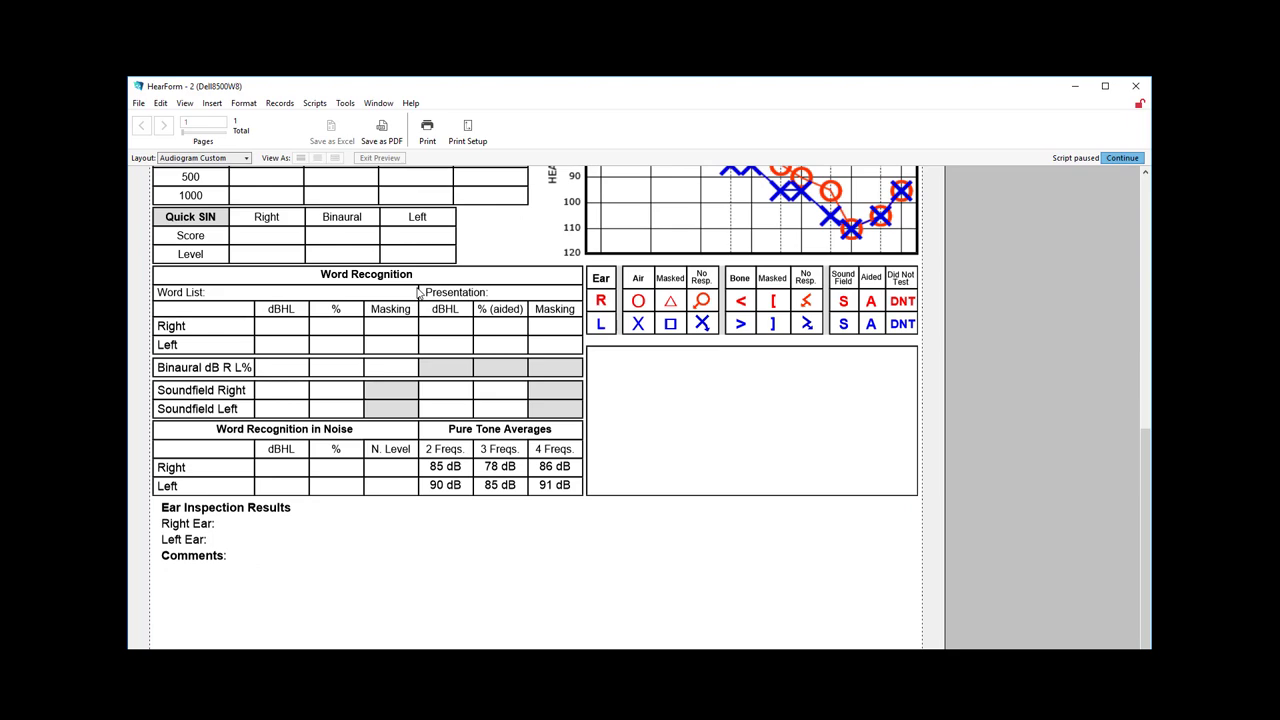
{"action": "scroll", "coordinate": [419, 292], "scroll_direction": "up", "scroll_amount": 5}
{"action": "scroll", "coordinate": [419, 294], "scroll_direction": "down", "scroll_amount": 1}
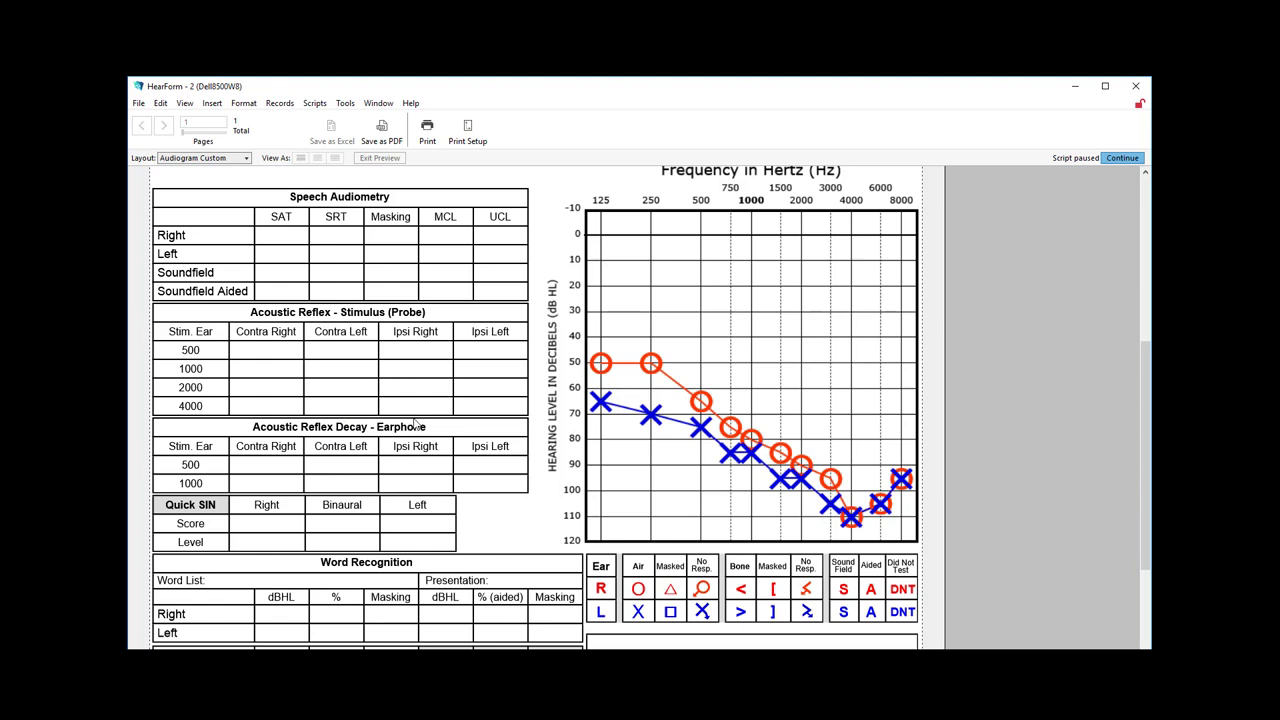
{"action": "scroll", "coordinate": [418, 420], "scroll_direction": "down", "scroll_amount": 3}
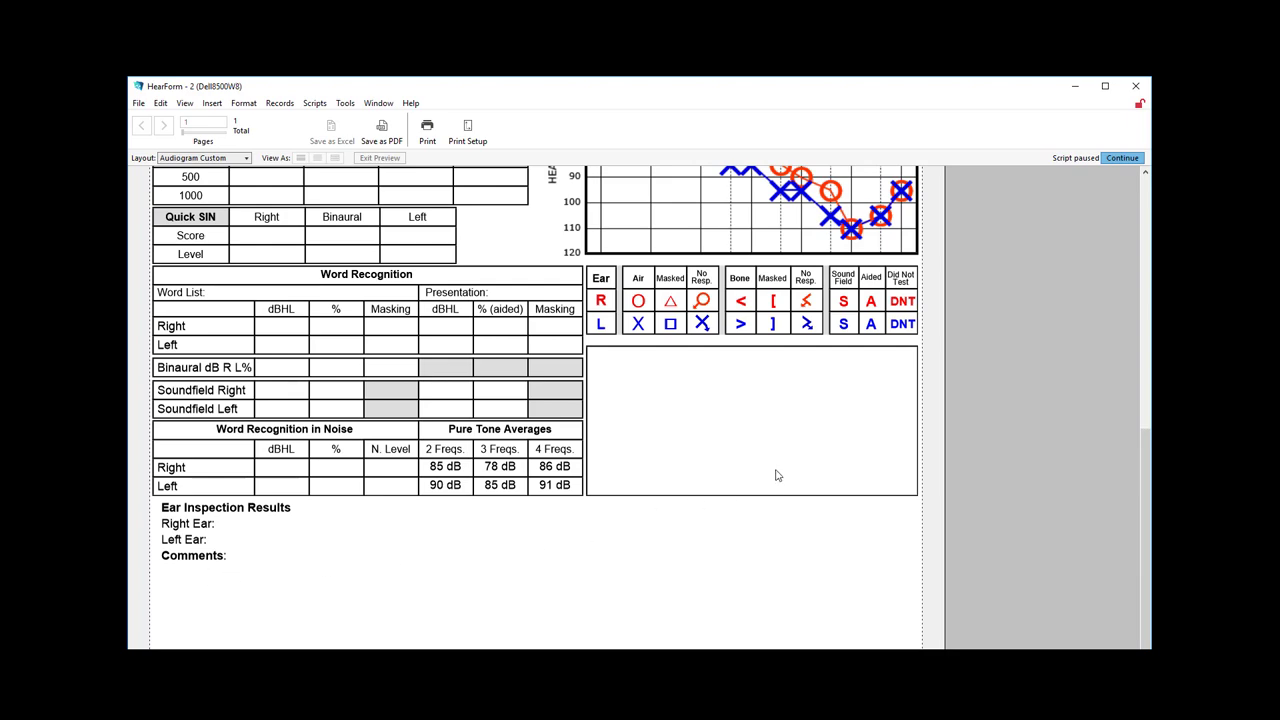
{"action": "scroll", "coordinate": [776, 475], "scroll_direction": "up", "scroll_amount": 10}
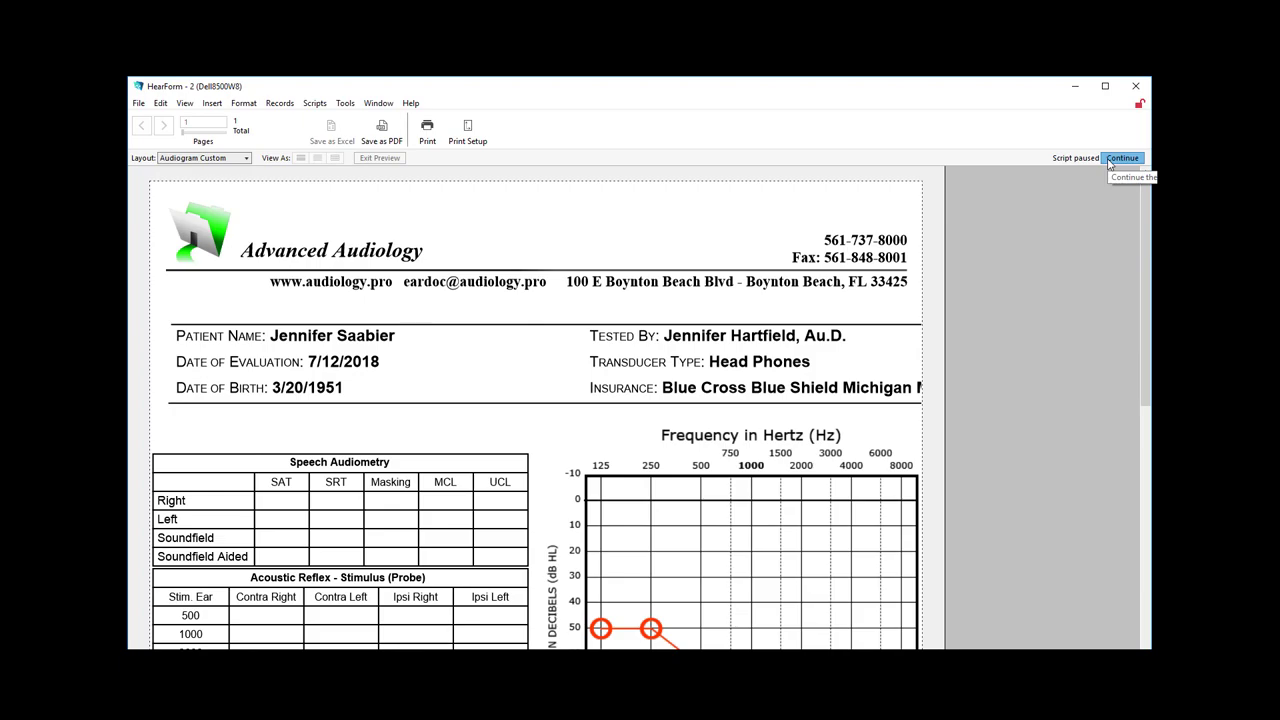
Continue to the Audiogram Multiple Dates preview and scroll through the six dated audiograms (2010–2019).
{"action": "left_click", "coordinate": [1122, 158]}
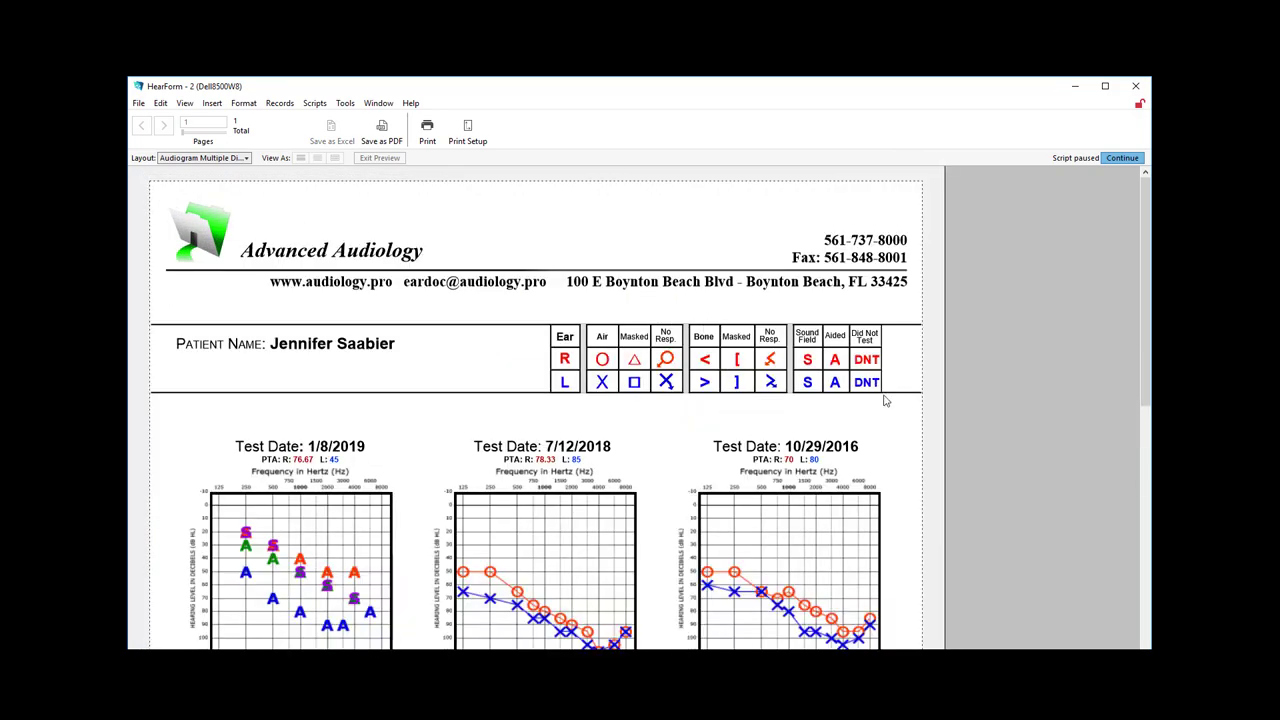
{"action": "scroll", "coordinate": [889, 424], "scroll_direction": "down", "scroll_amount": 5}
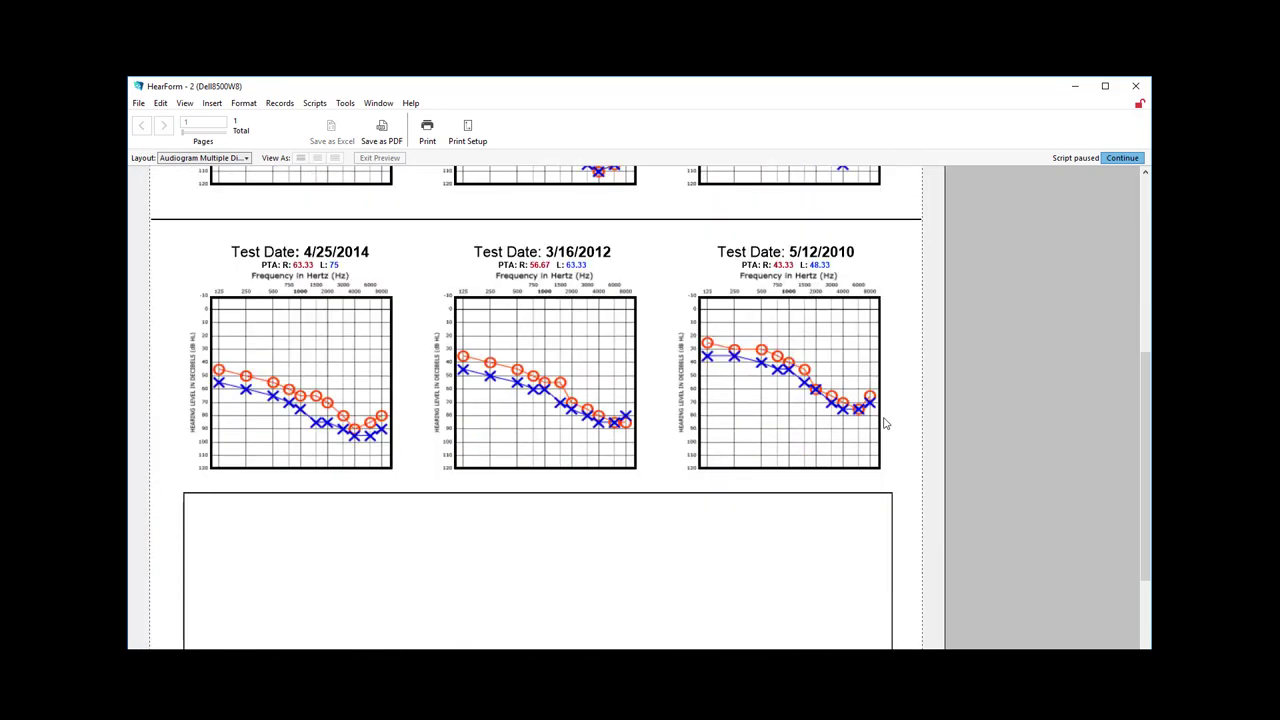
{"action": "scroll", "coordinate": [884, 423], "scroll_direction": "up", "scroll_amount": 1}
{"action": "scroll", "coordinate": [393, 273], "scroll_direction": "up", "scroll_amount": 2}
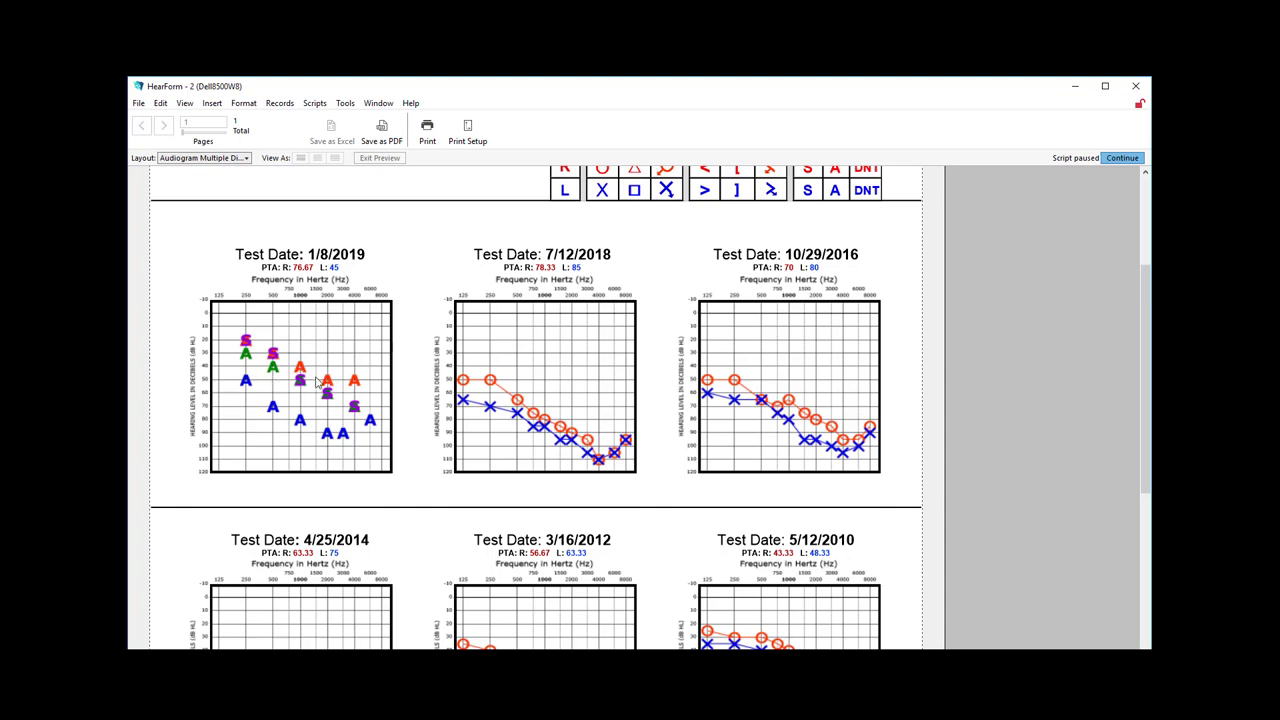
{"action": "scroll", "coordinate": [525, 388], "scroll_direction": "down", "scroll_amount": 2}
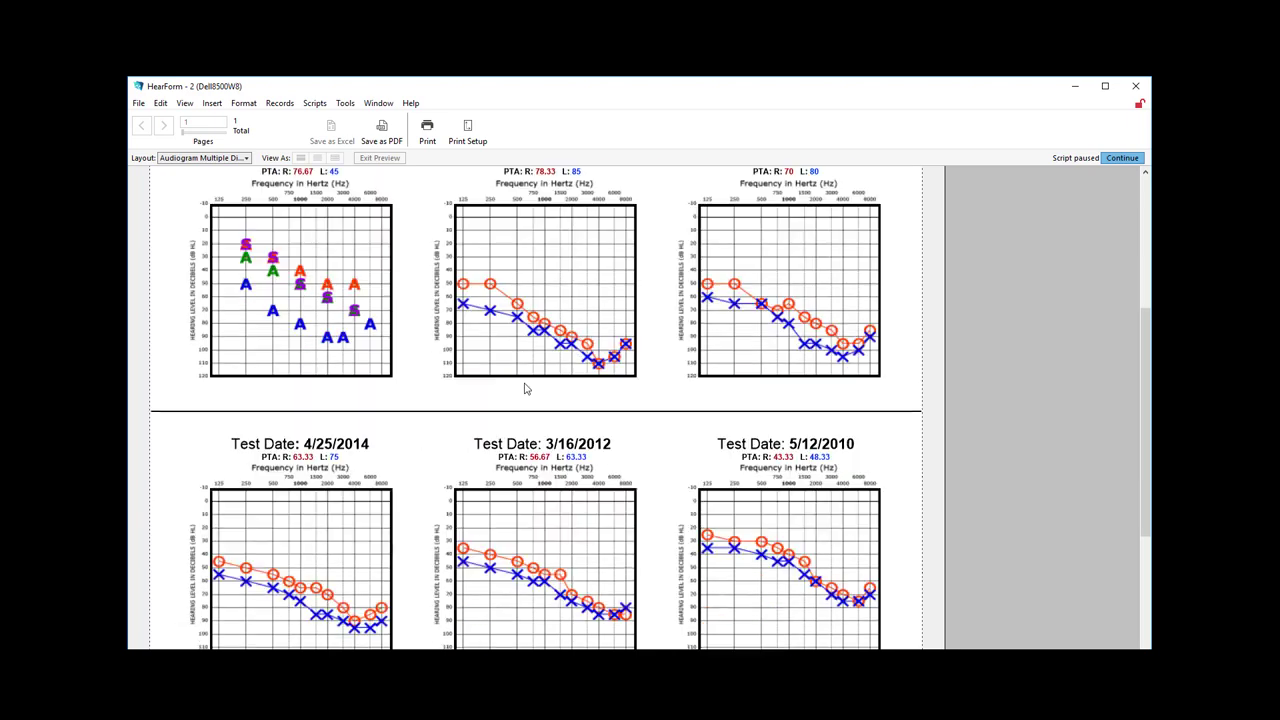
{"action": "scroll", "coordinate": [852, 462], "scroll_direction": "down", "scroll_amount": 2}
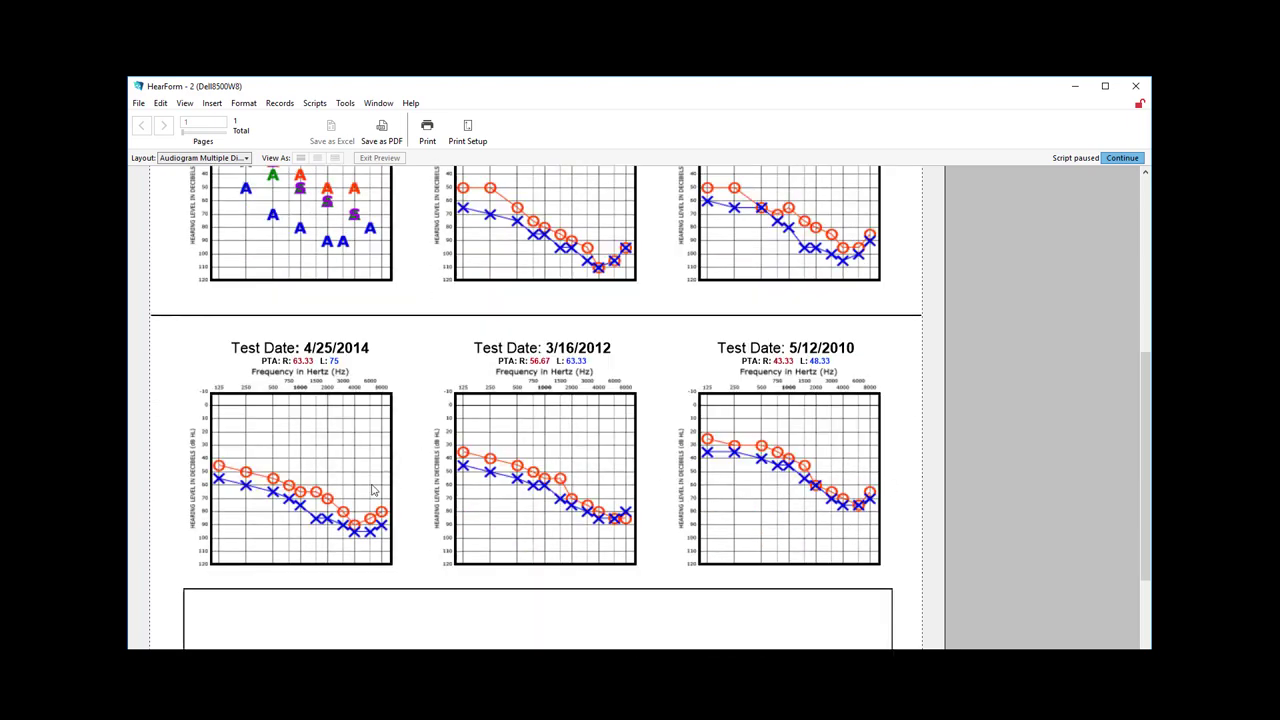
{"action": "scroll", "coordinate": [722, 443], "scroll_direction": "up", "scroll_amount": 4}
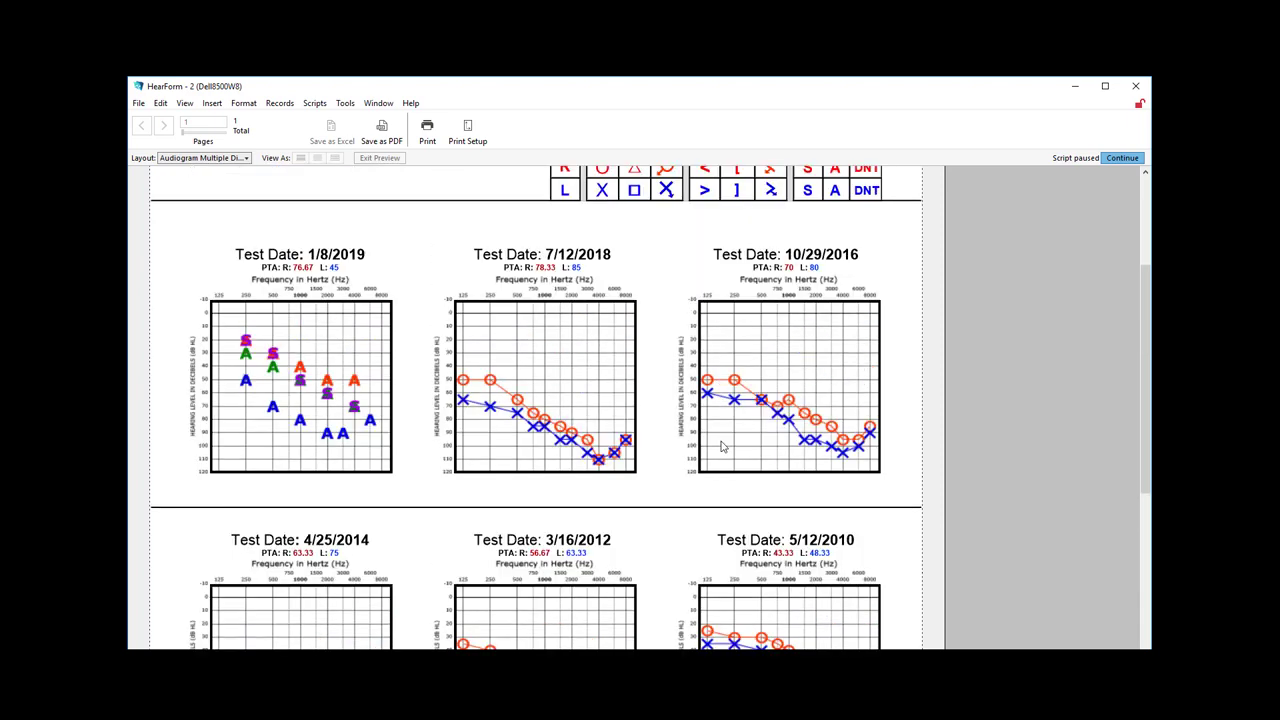
{"action": "scroll", "coordinate": [830, 440], "scroll_direction": "down", "scroll_amount": 8}
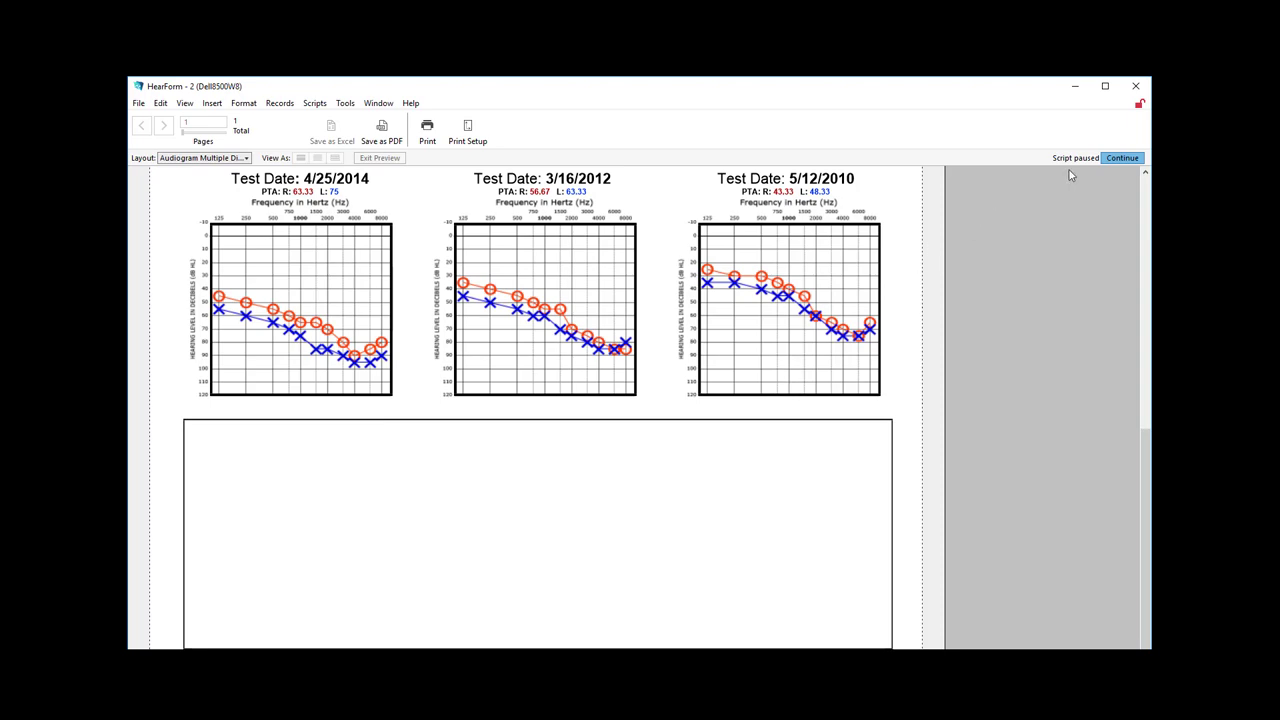
{"action": "left_click", "coordinate": [1124, 161]}
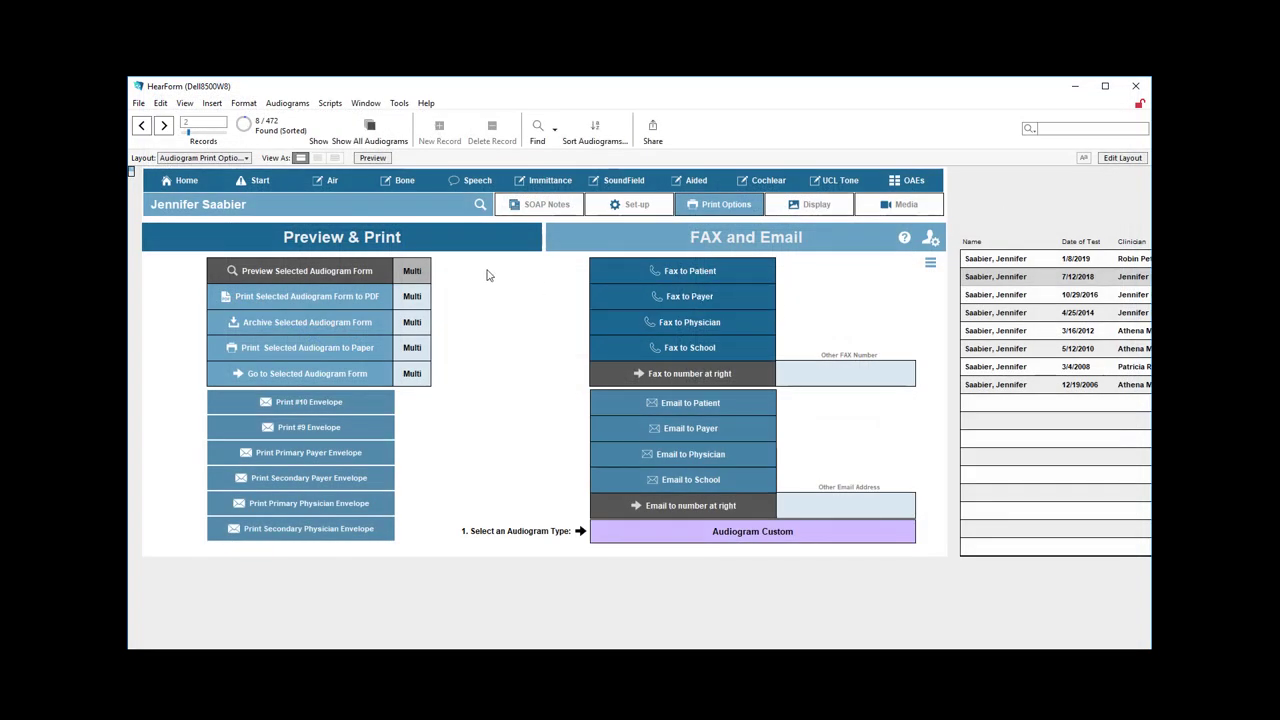
{"action": "left_click", "coordinate": [340, 296]}
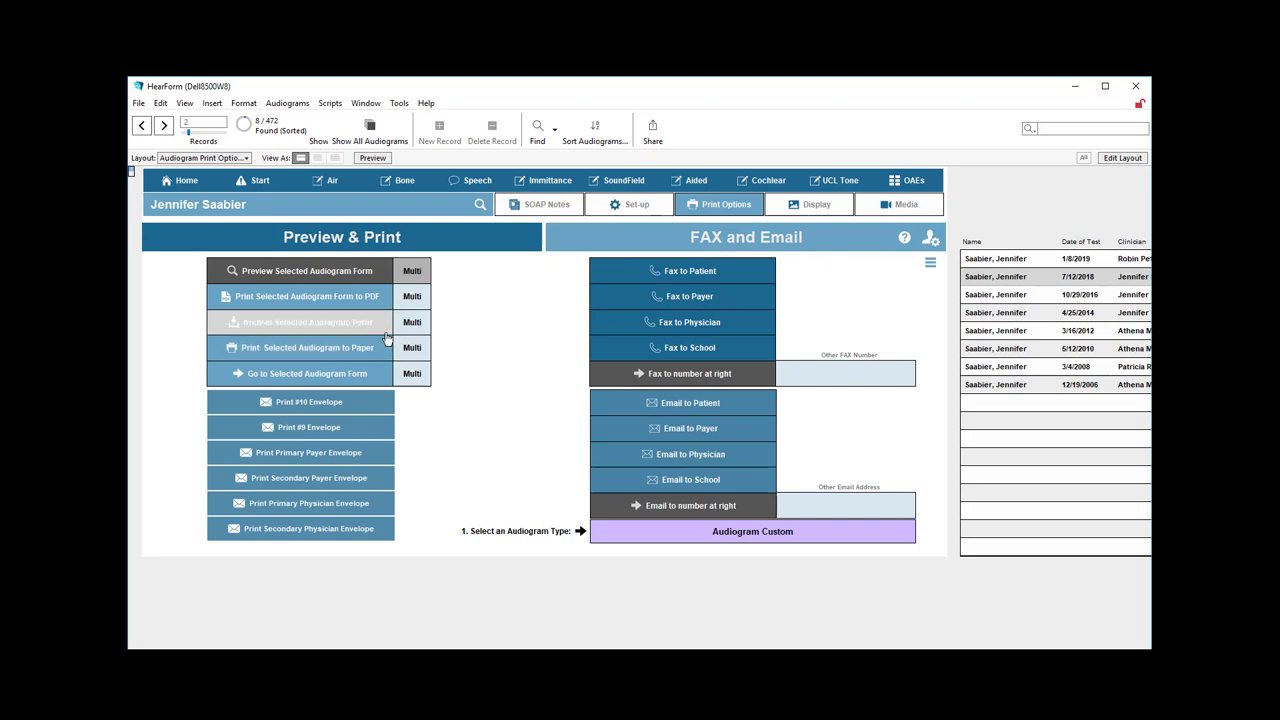
{"action": "left_click", "coordinate": [354, 375]}
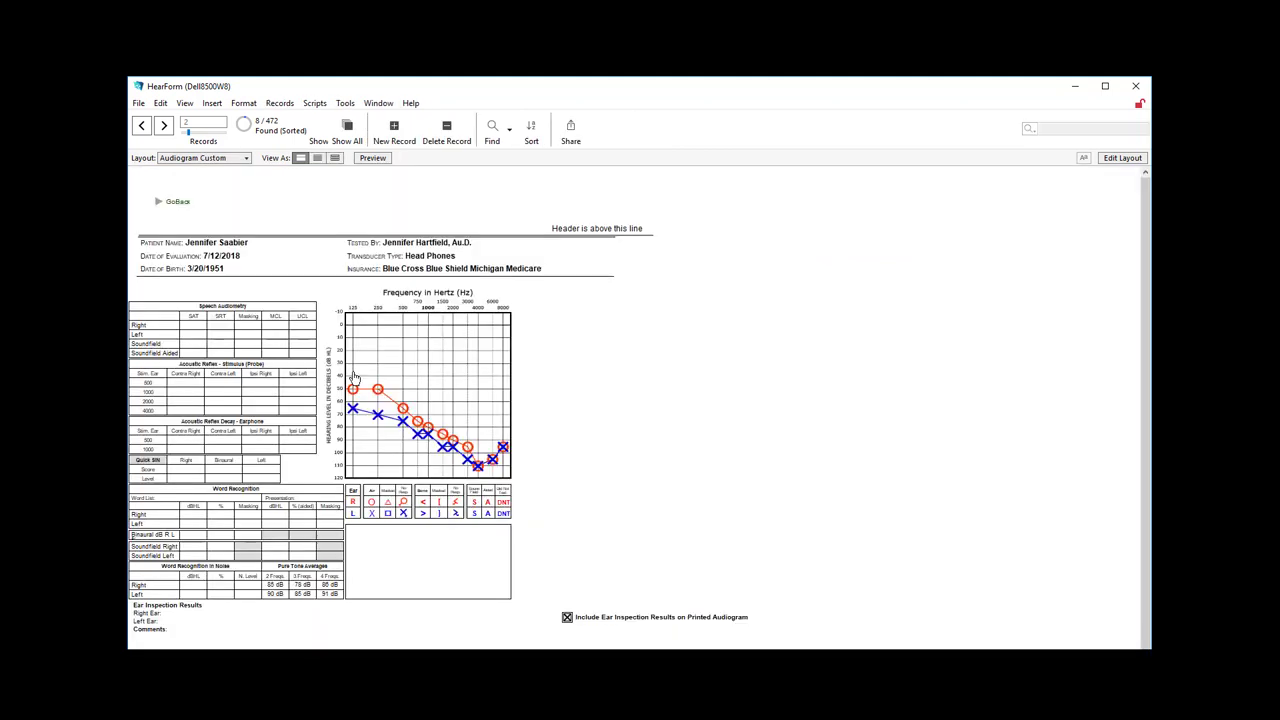
{"action": "left_click", "coordinate": [178, 203]}
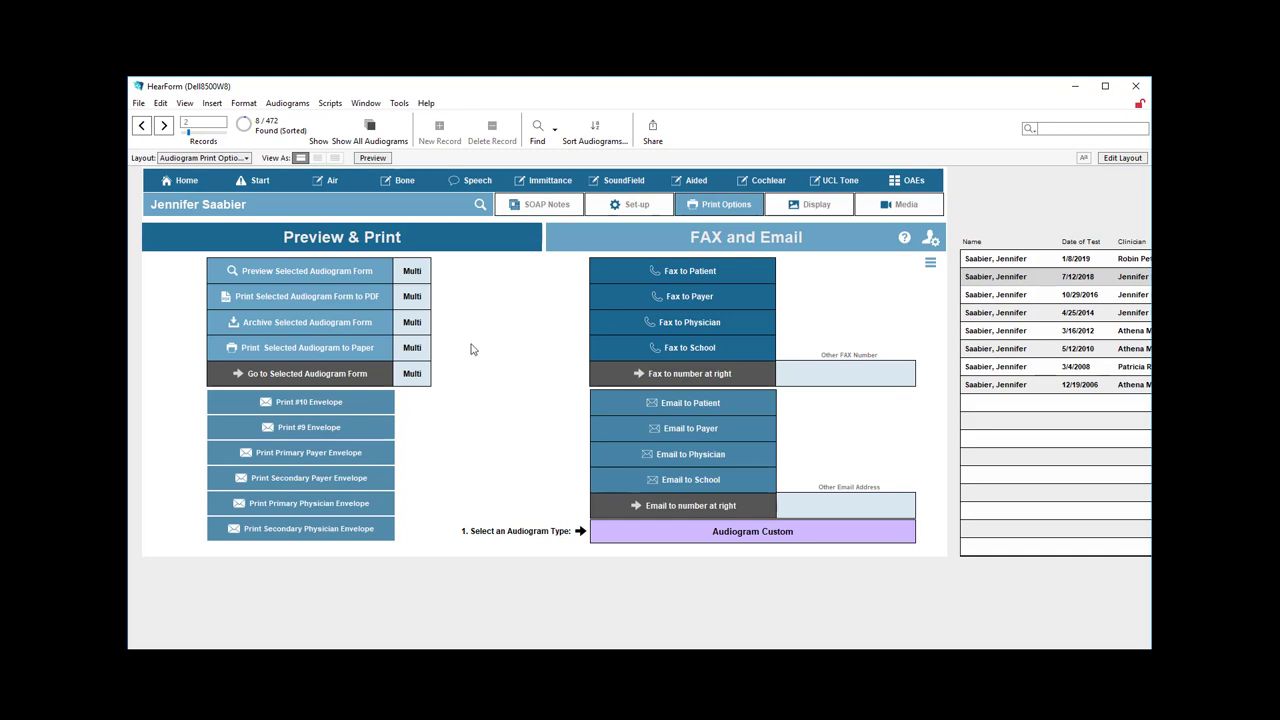
Select Audiogram Side by Side LR and view its preview.
{"action": "left_click", "coordinate": [689, 535]}
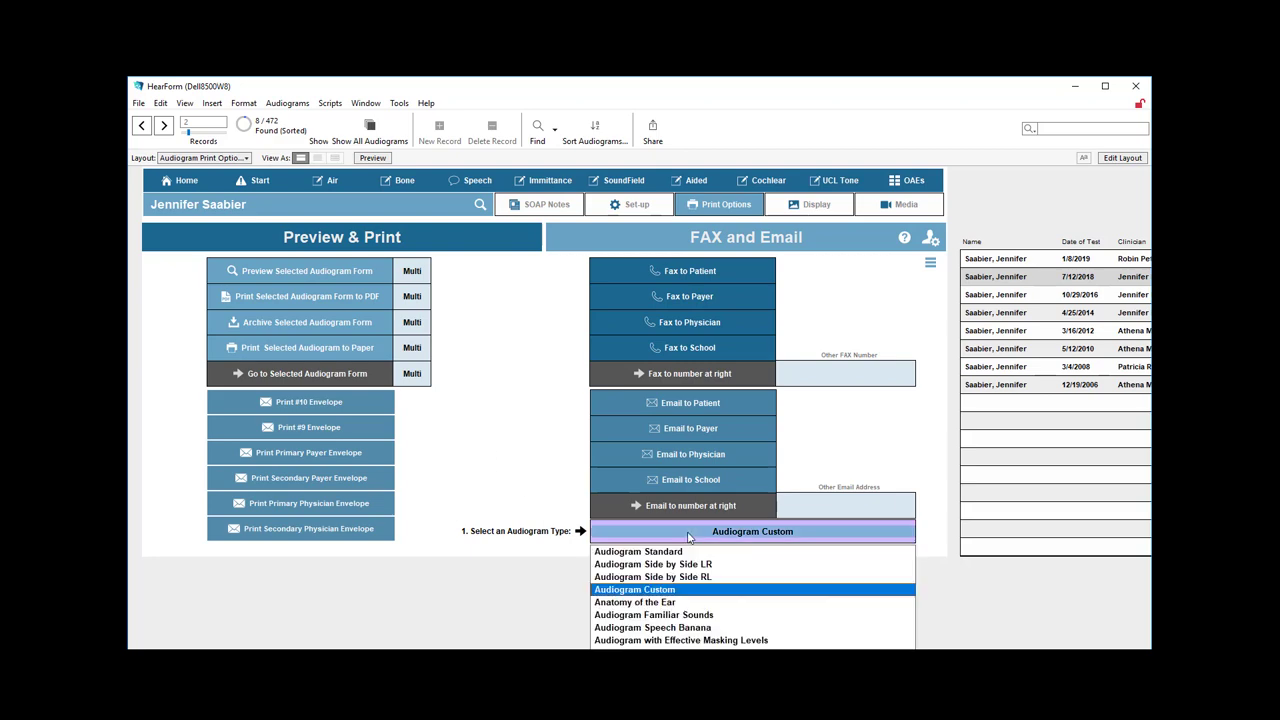
{"action": "left_click", "coordinate": [669, 565]}
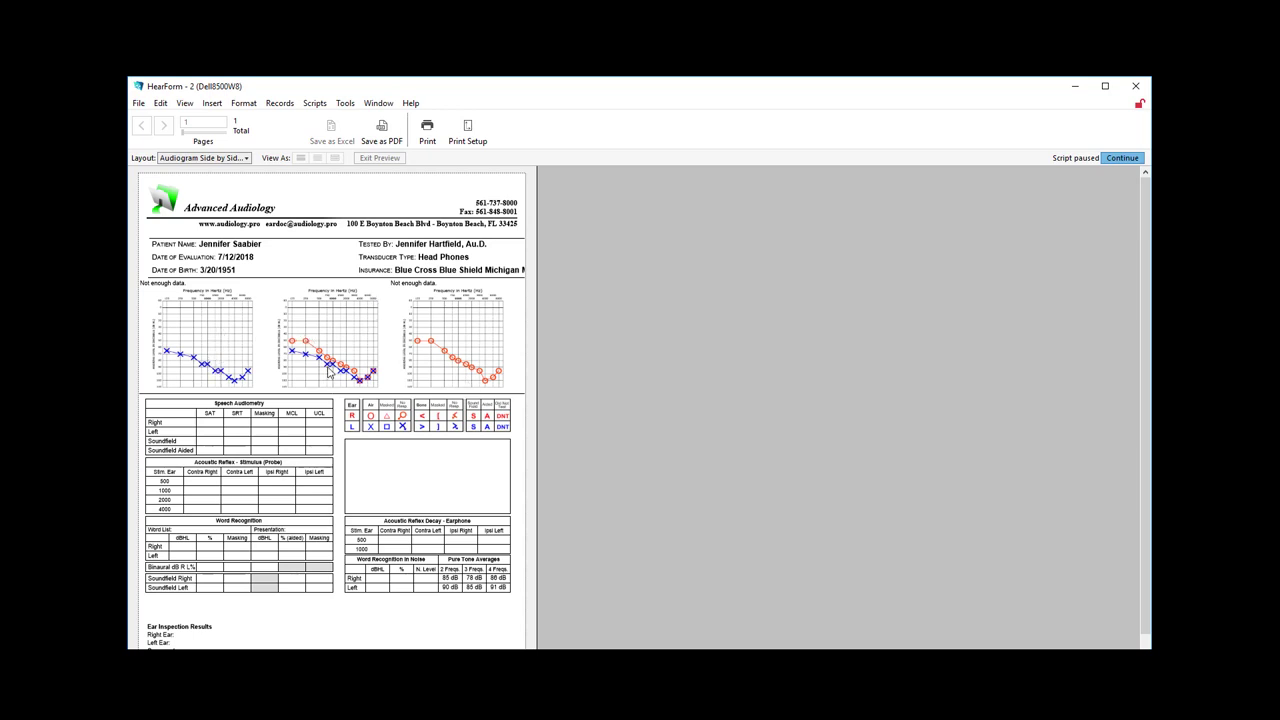
{"action": "left_click", "coordinate": [1112, 160]}
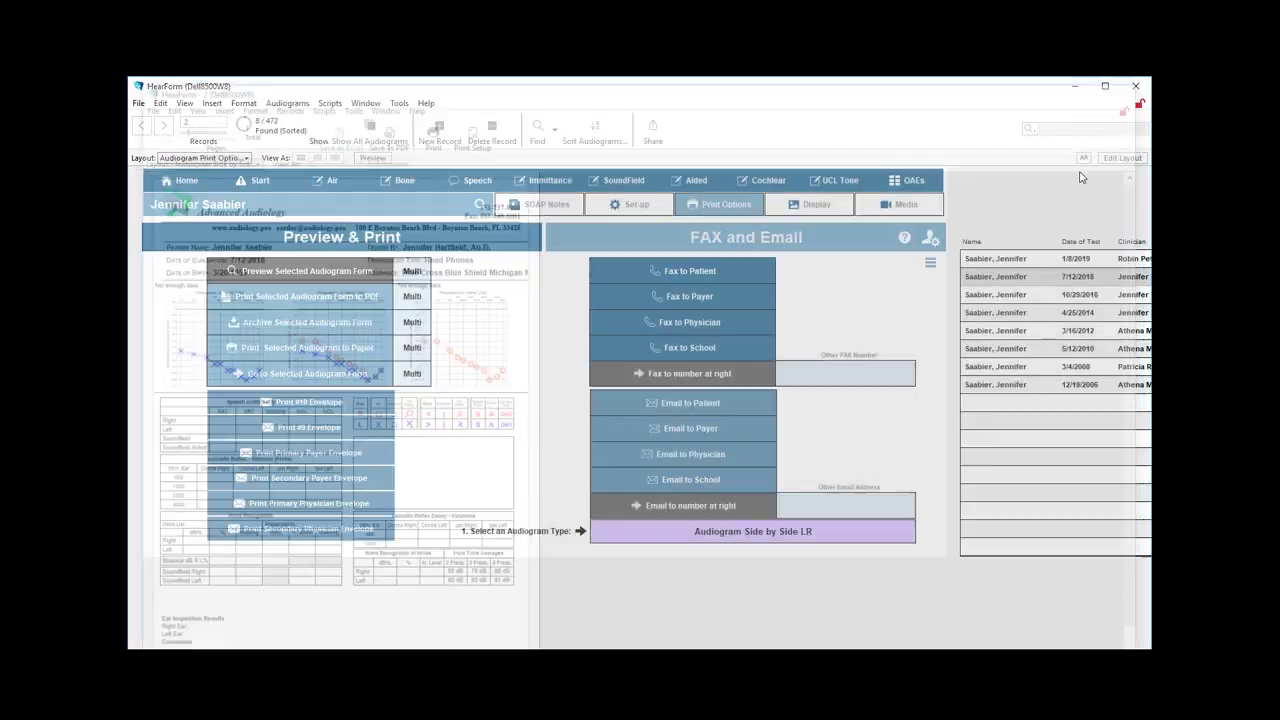
Switch to Audiogram Side by Side RL, preview it, and return to print options.
{"action": "left_click", "coordinate": [716, 533]}
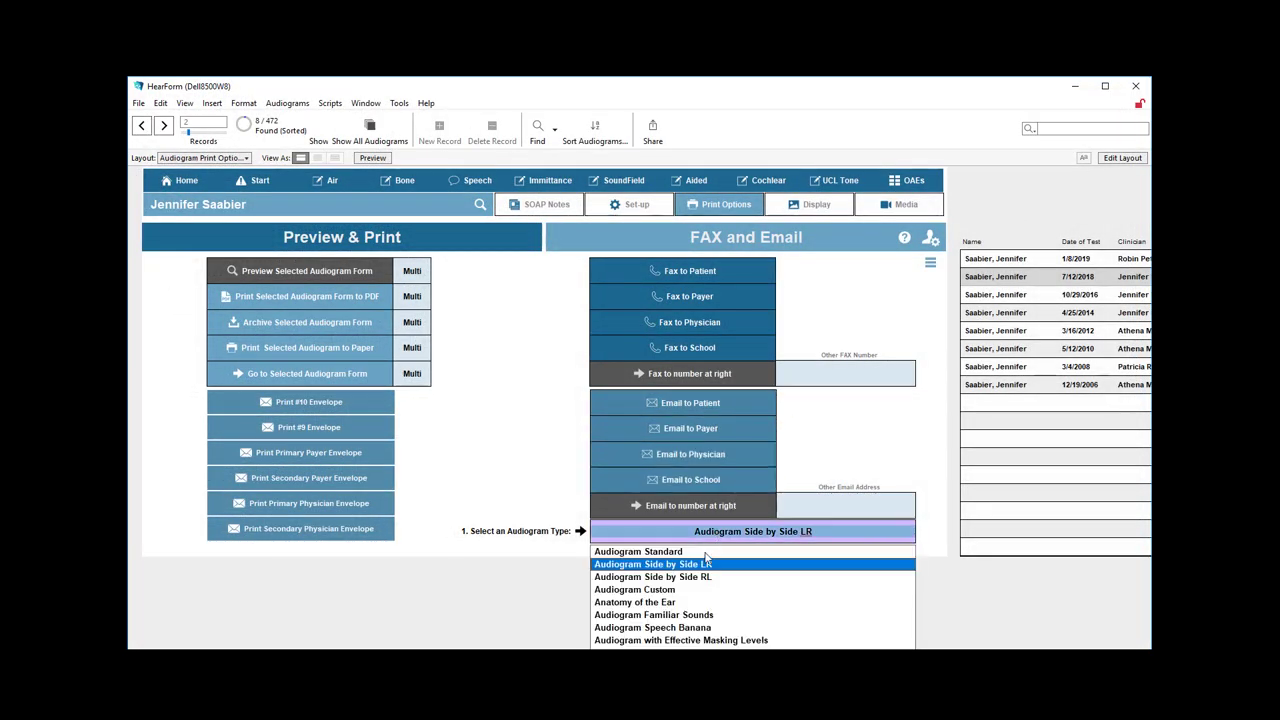
{"action": "left_click", "coordinate": [703, 578]}
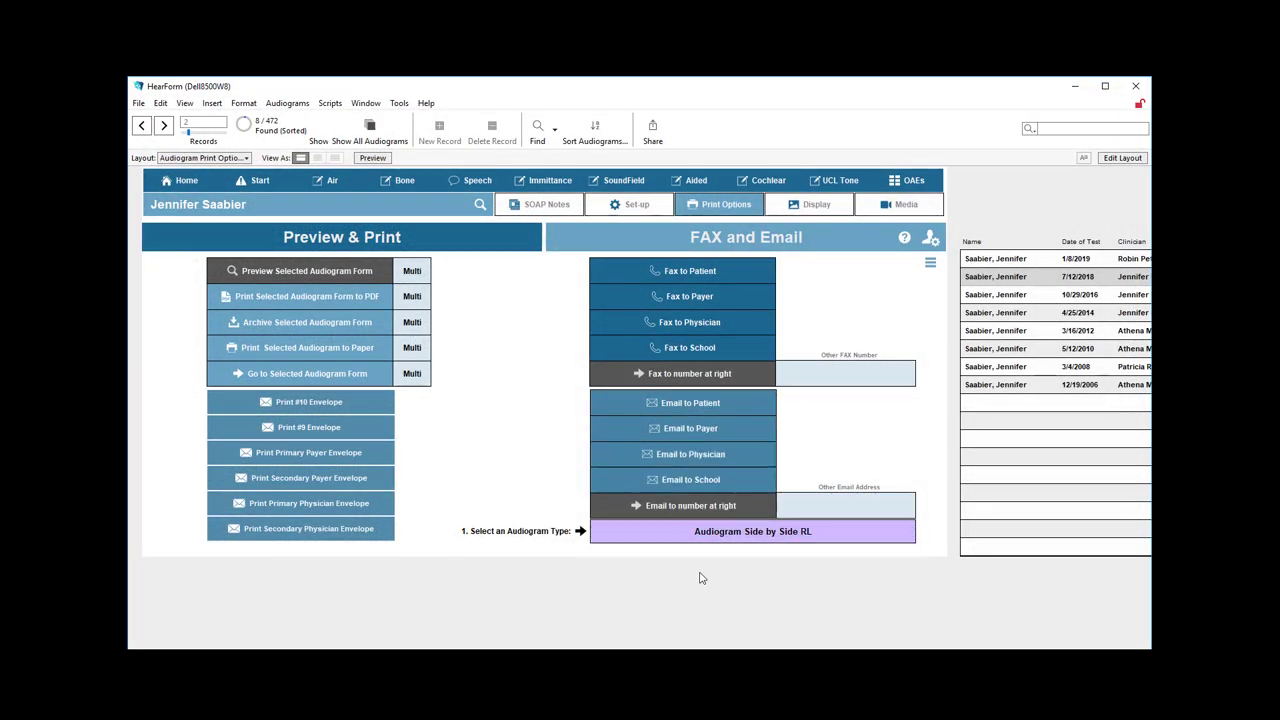
{"action": "left_click", "coordinate": [333, 273]}
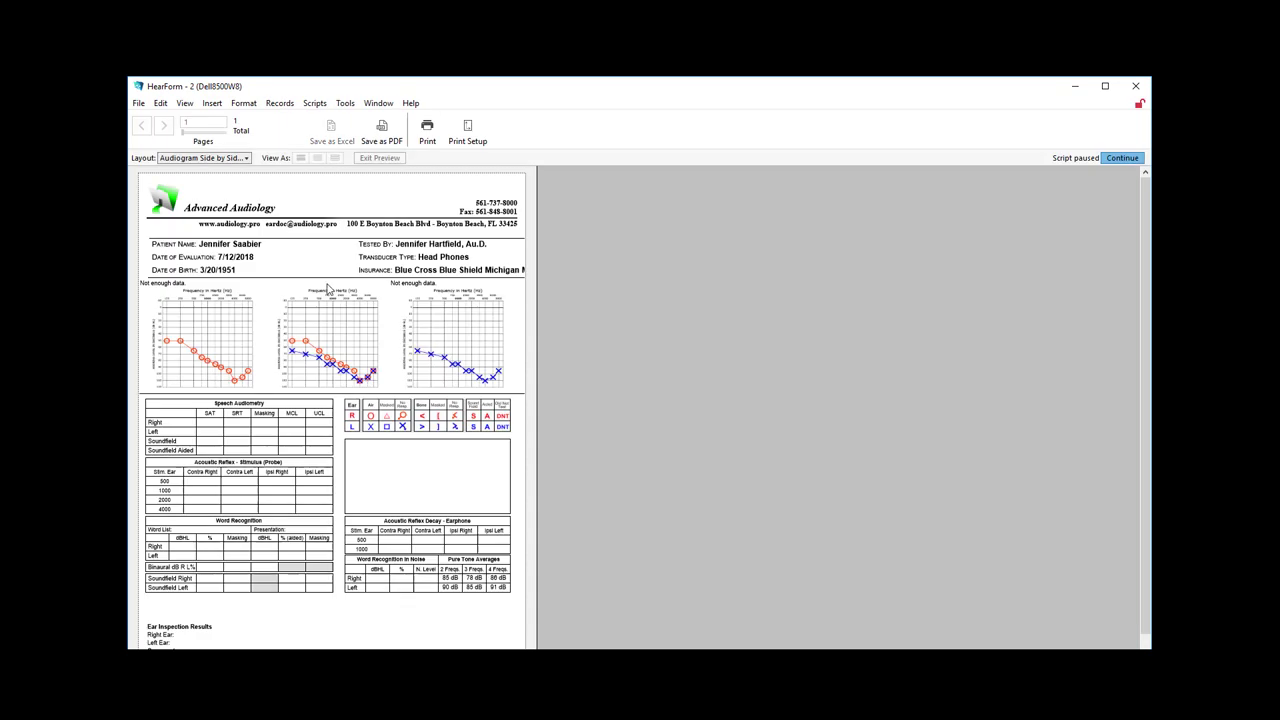
{"action": "left_click", "coordinate": [1115, 158]}
{"action": "left_click", "coordinate": [742, 532]}
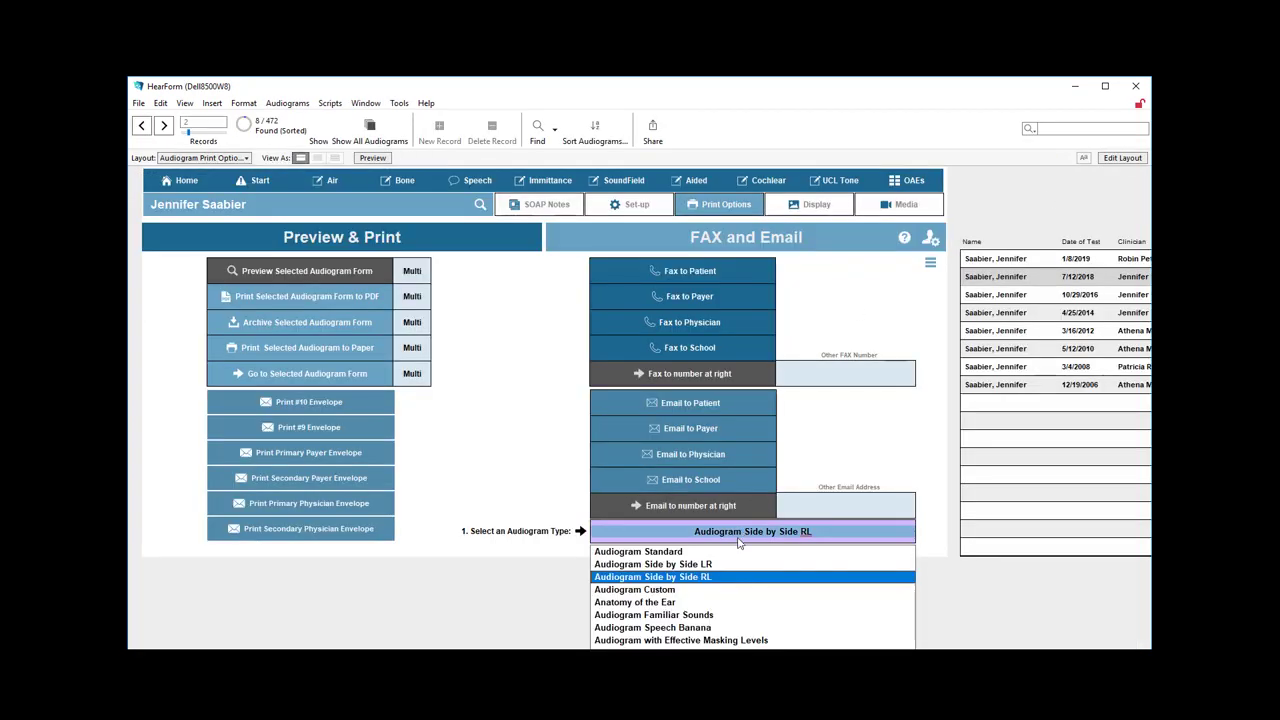
Select Anatomy of the Ear and scroll its preview showing the ear diagram and audiogram.
{"action": "left_click", "coordinate": [652, 603]}
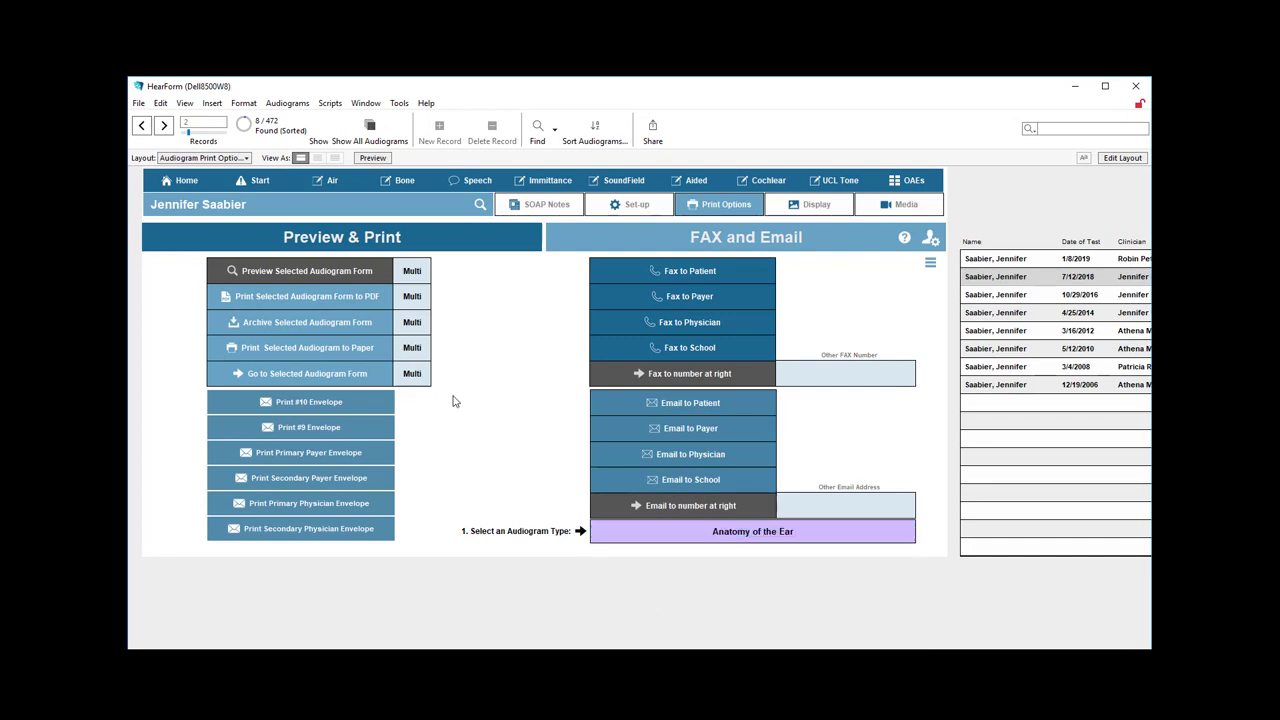
{"action": "left_click", "coordinate": [352, 274]}
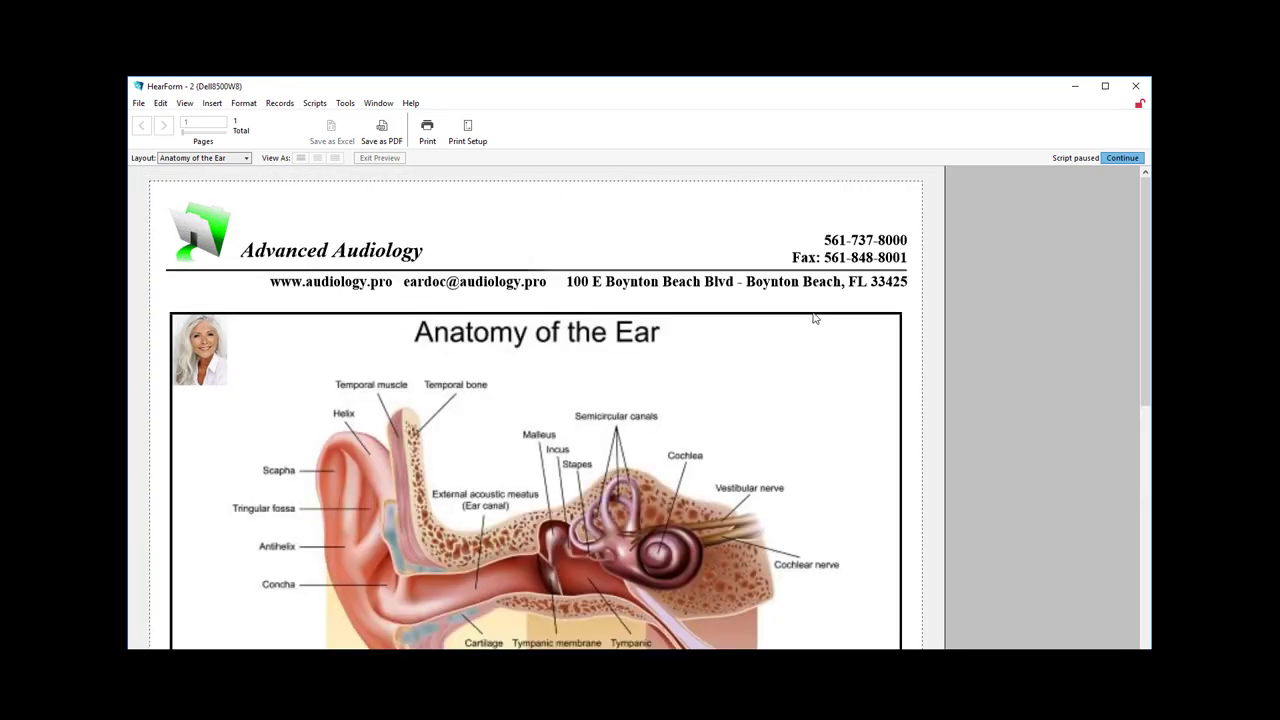
{"action": "scroll", "coordinate": [759, 356], "scroll_direction": "down", "scroll_amount": 3}
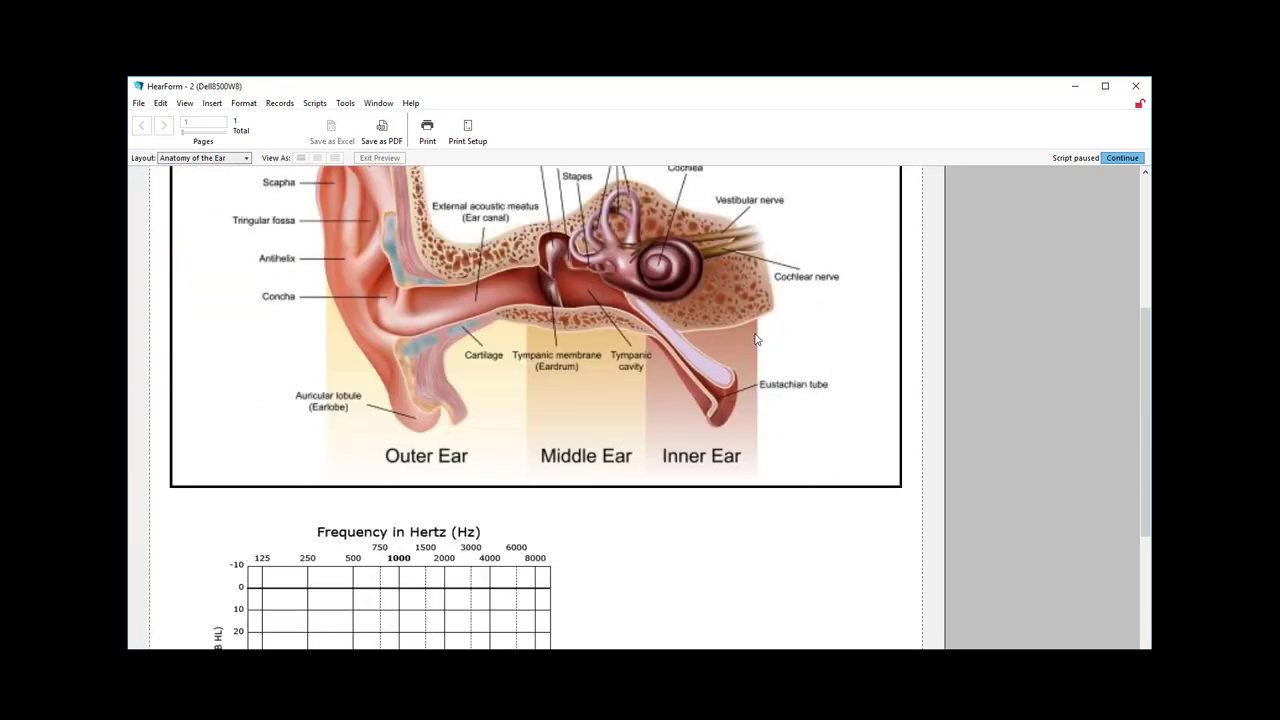
{"action": "scroll", "coordinate": [757, 340], "scroll_direction": "up", "scroll_amount": 3}
{"action": "scroll", "coordinate": [757, 335], "scroll_direction": "down", "scroll_amount": 6}
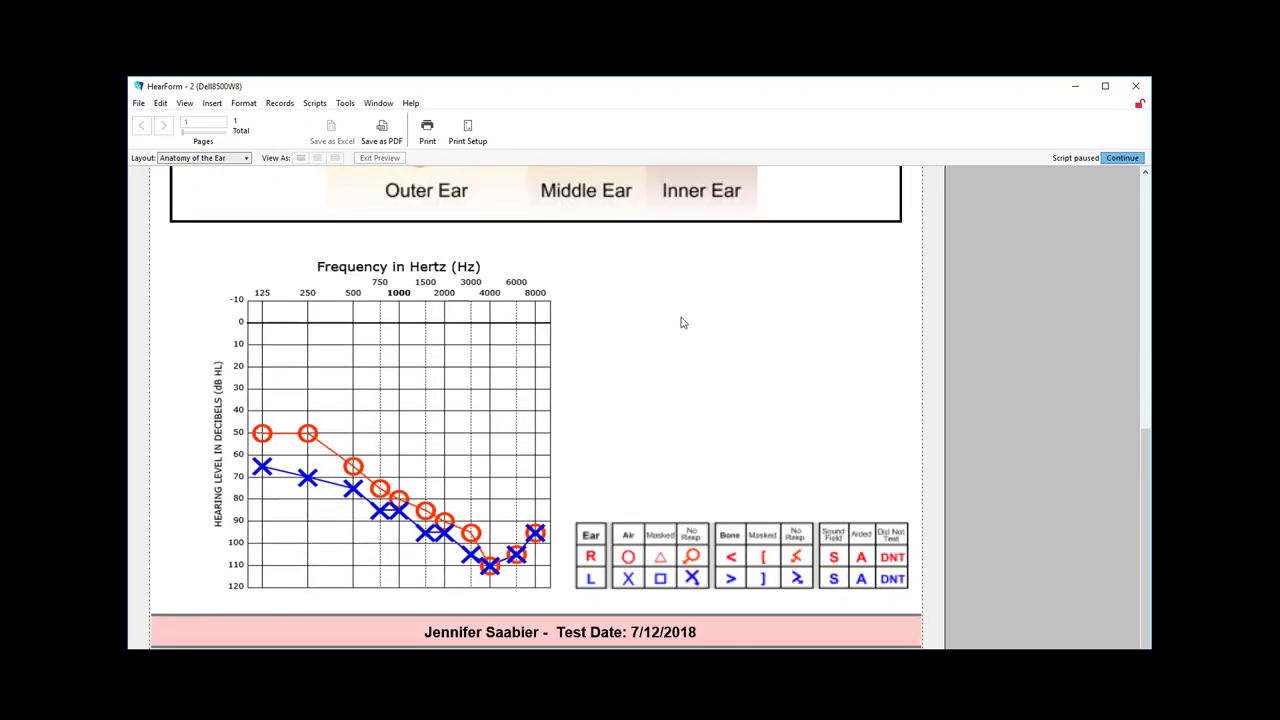
{"action": "left_click", "coordinate": [1121, 159]}
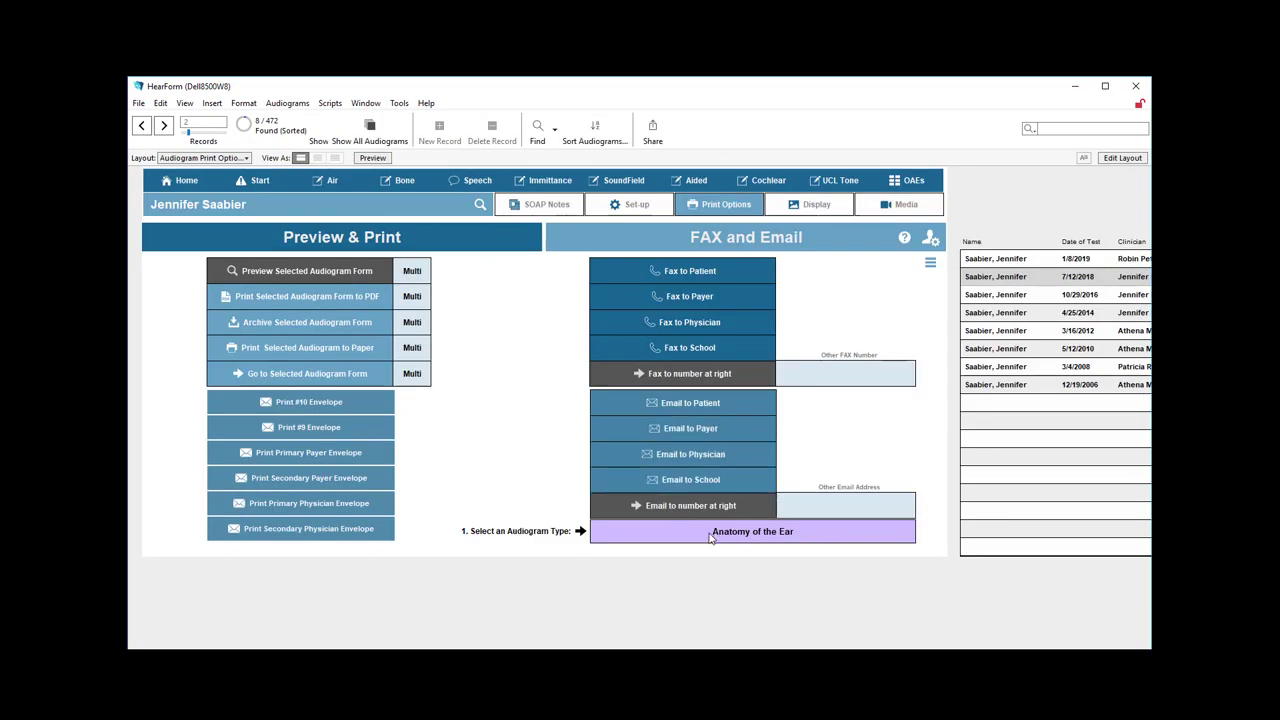
Pick Audiogram Standard from the type list in place of Anatomy of the Ear.
{"action": "left_click", "coordinate": [707, 533]}
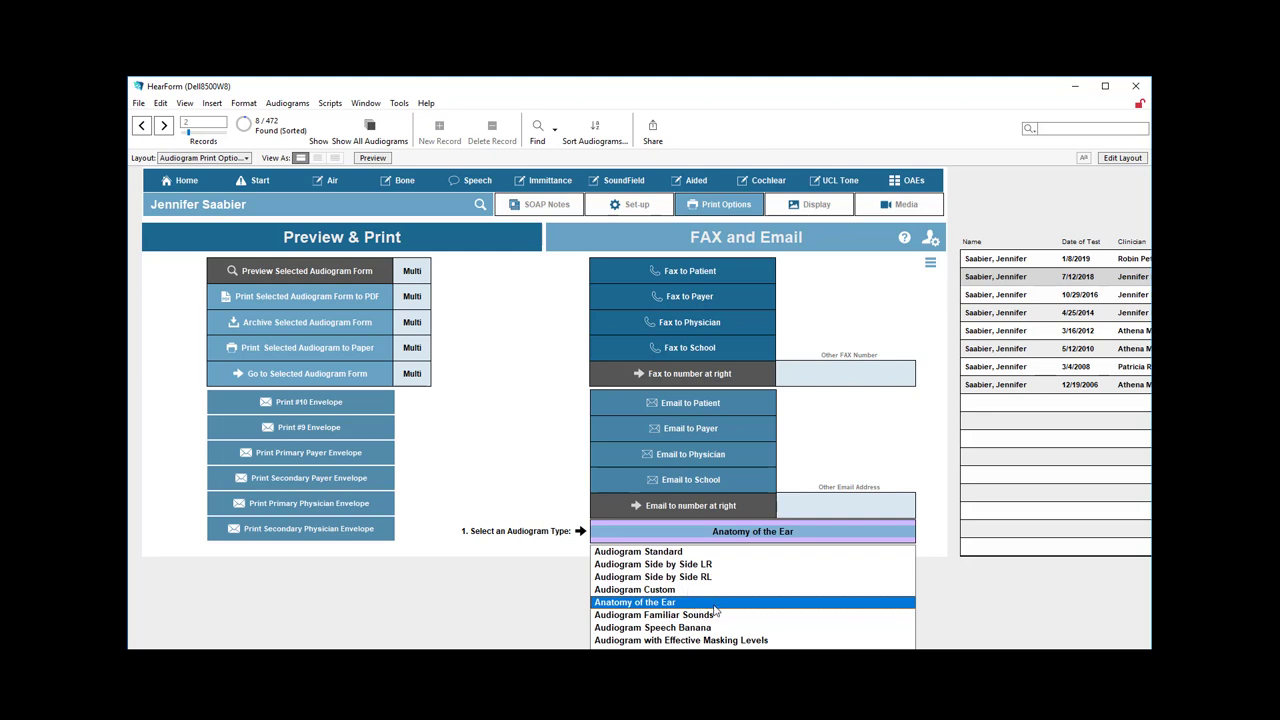
{"action": "left_click", "coordinate": [467, 597]}
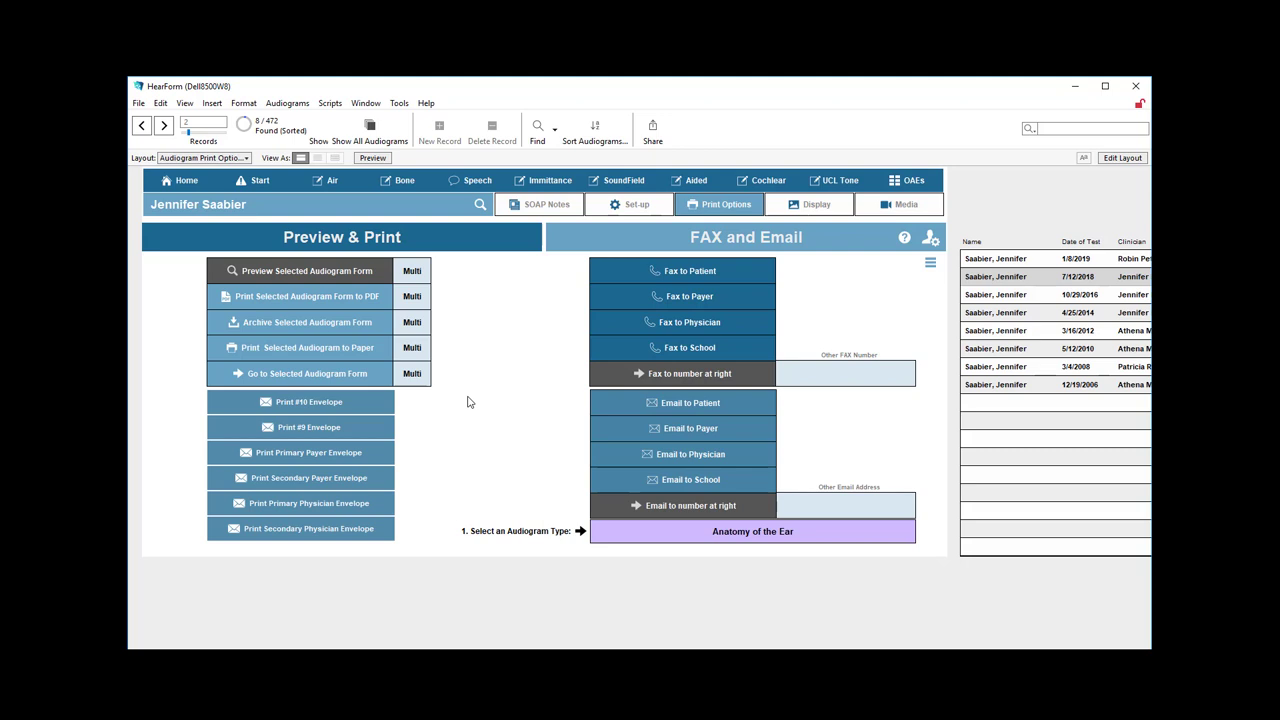
{"action": "left_click", "coordinate": [679, 538]}
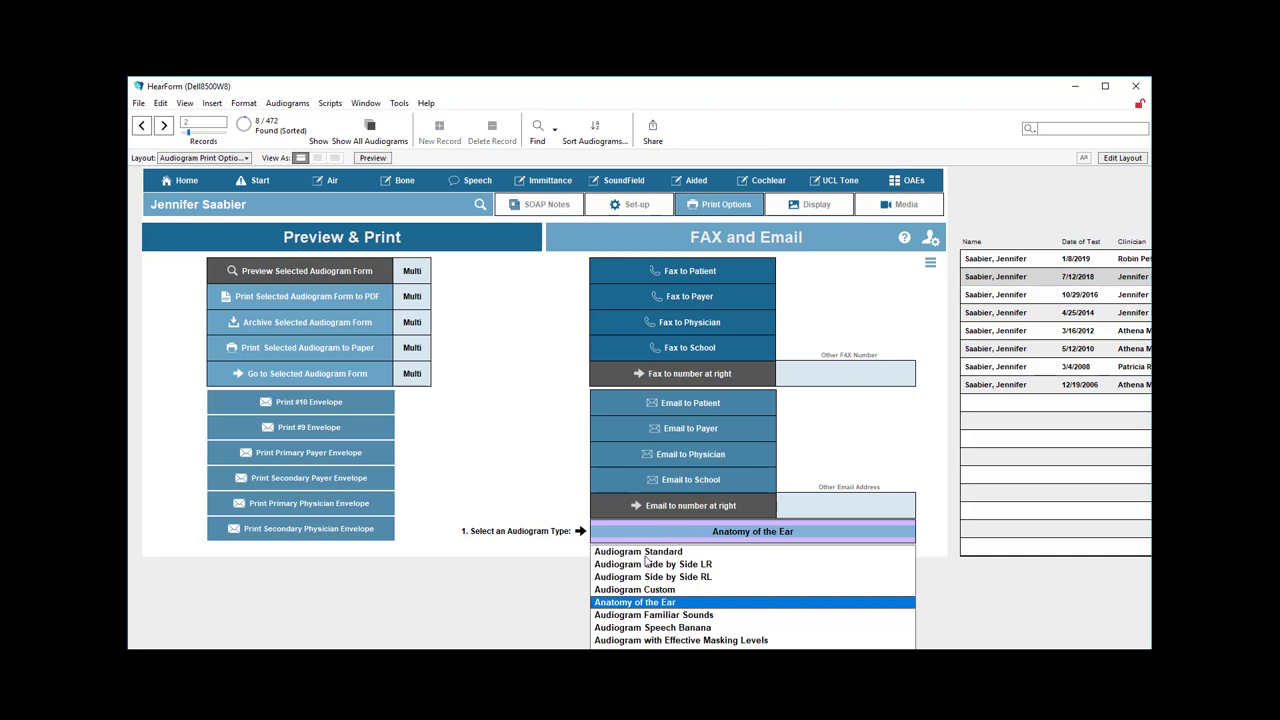
{"action": "left_click", "coordinate": [646, 553]}
{"action": "left_click", "coordinate": [641, 536]}
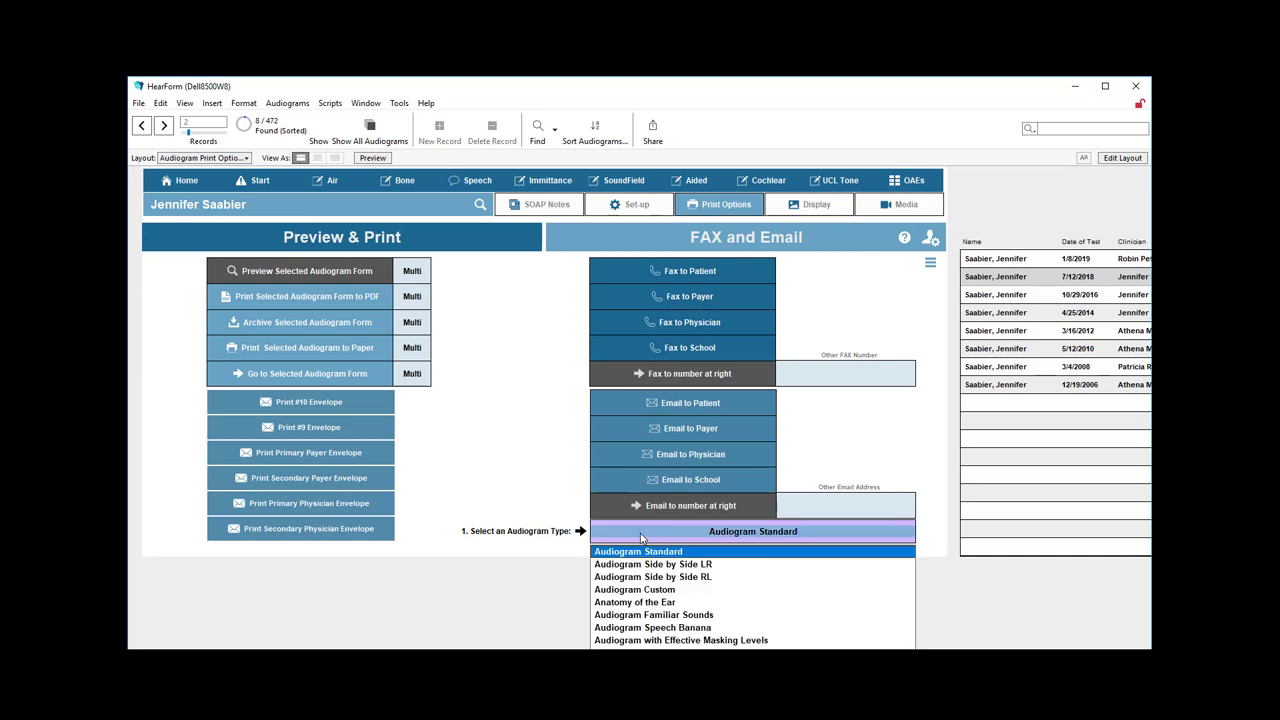
{"action": "left_click", "coordinate": [547, 485]}
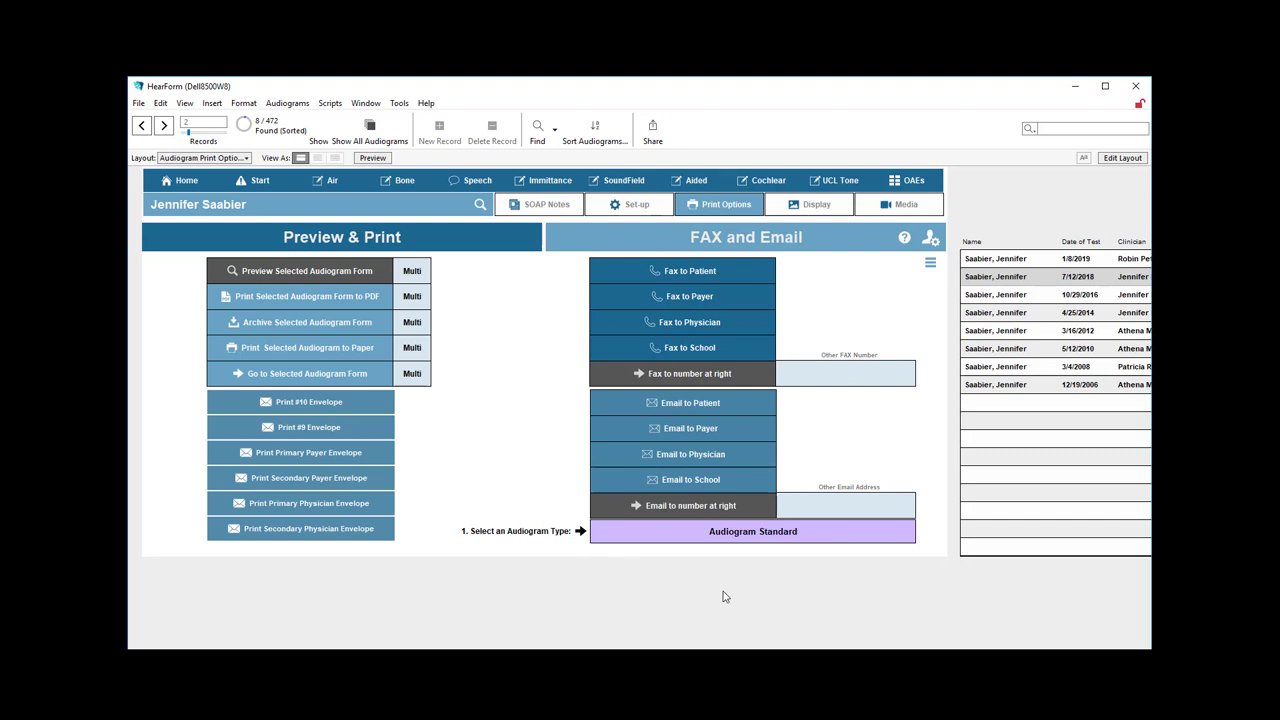
{"action": "left_click", "coordinate": [905, 239]}
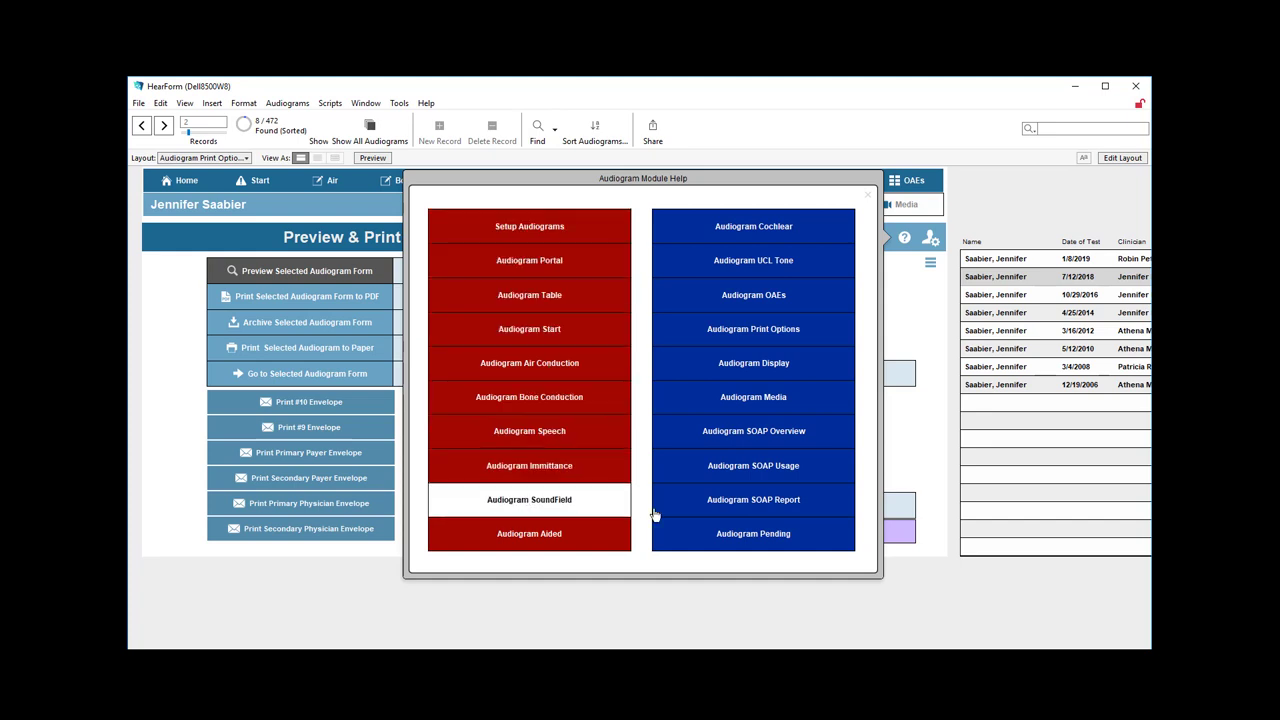
{"action": "left_click", "coordinate": [360, 602]}
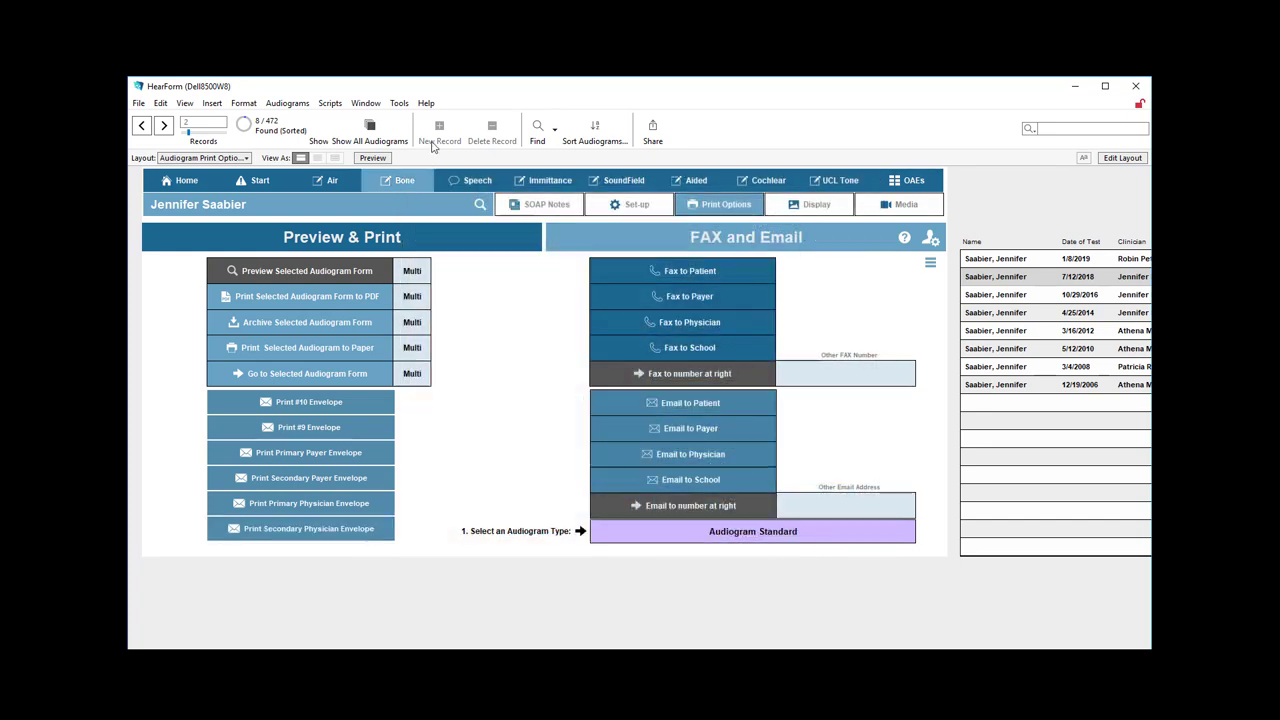
{"action": "left_click", "coordinate": [426, 104]}
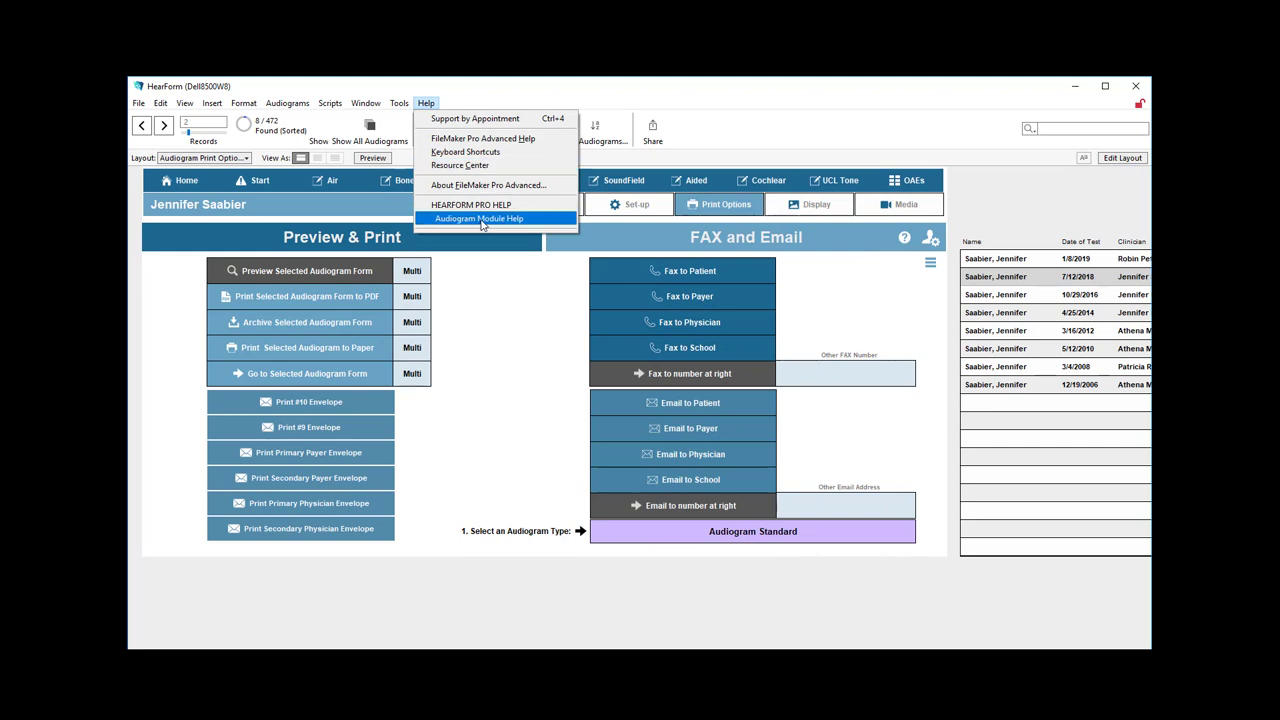
{"action": "left_click", "coordinate": [520, 592]}
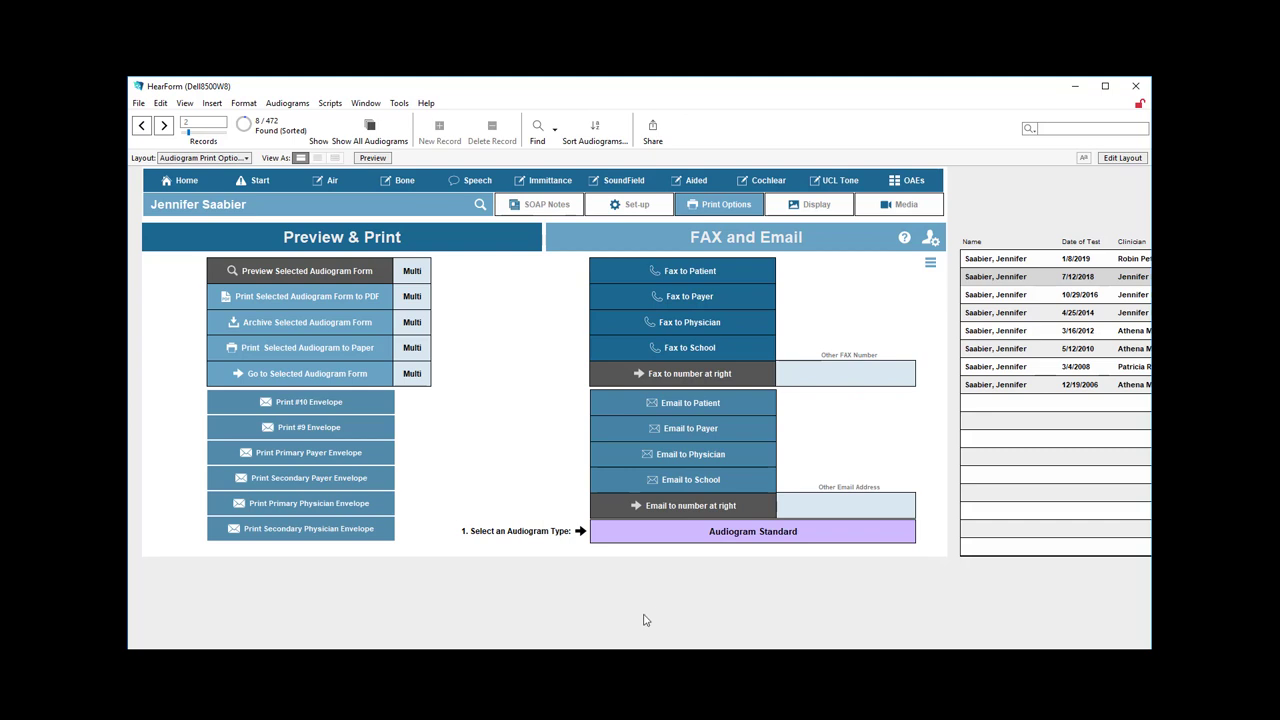